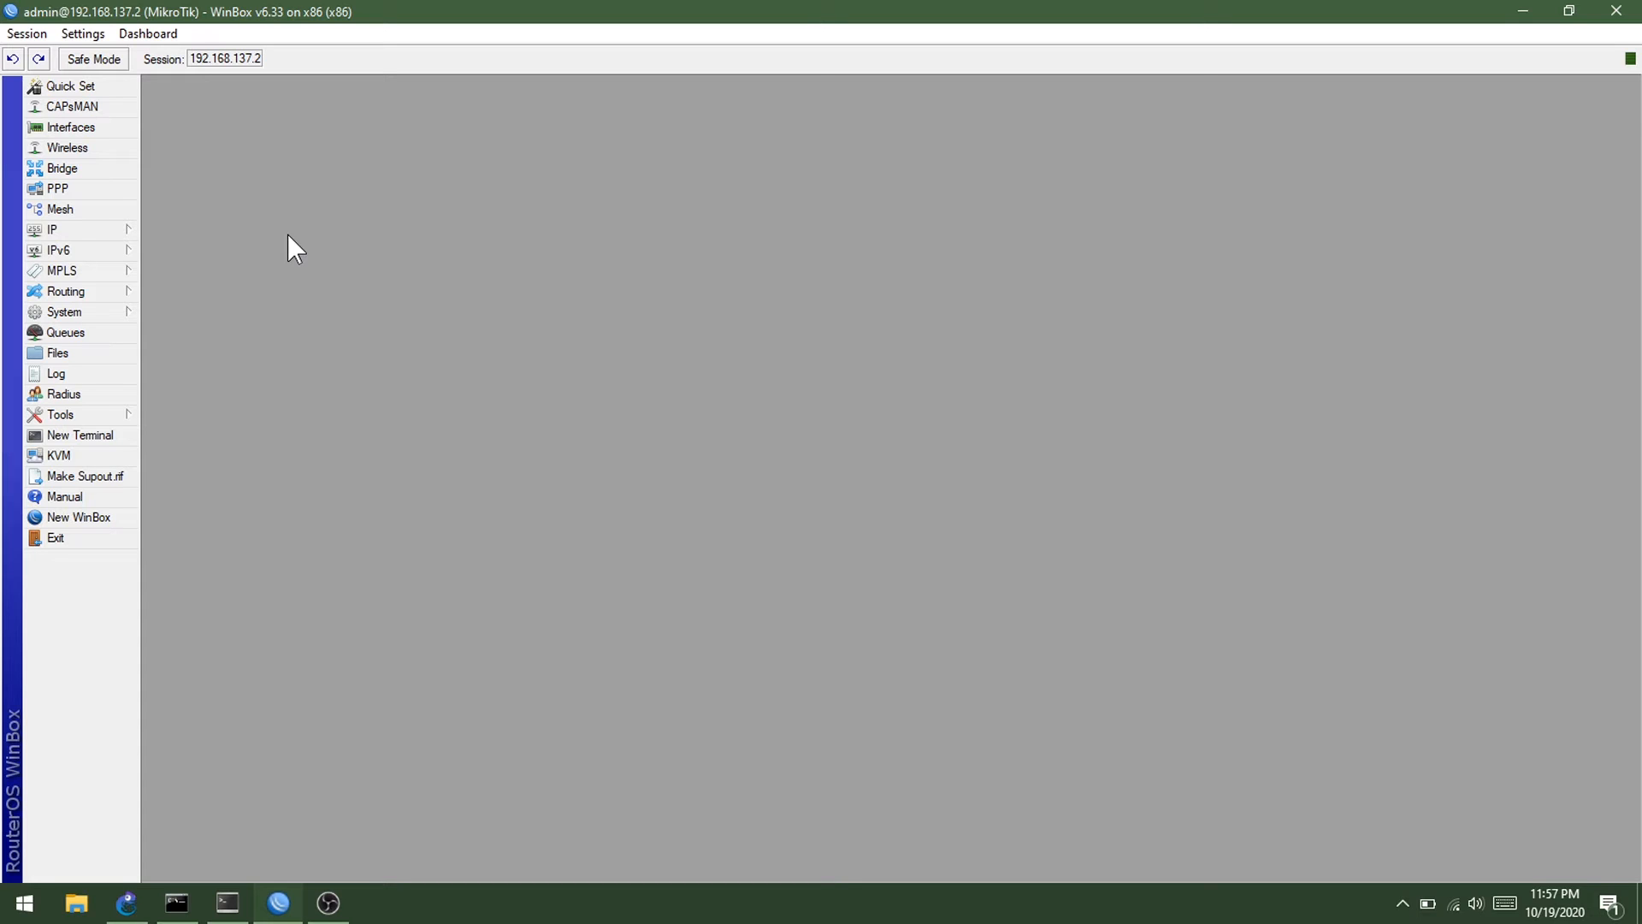
Review the router's IP neighbor list and its discovery interfaces, including ether1, and close the list
{"action": "left_click", "coordinate": [128, 236]}
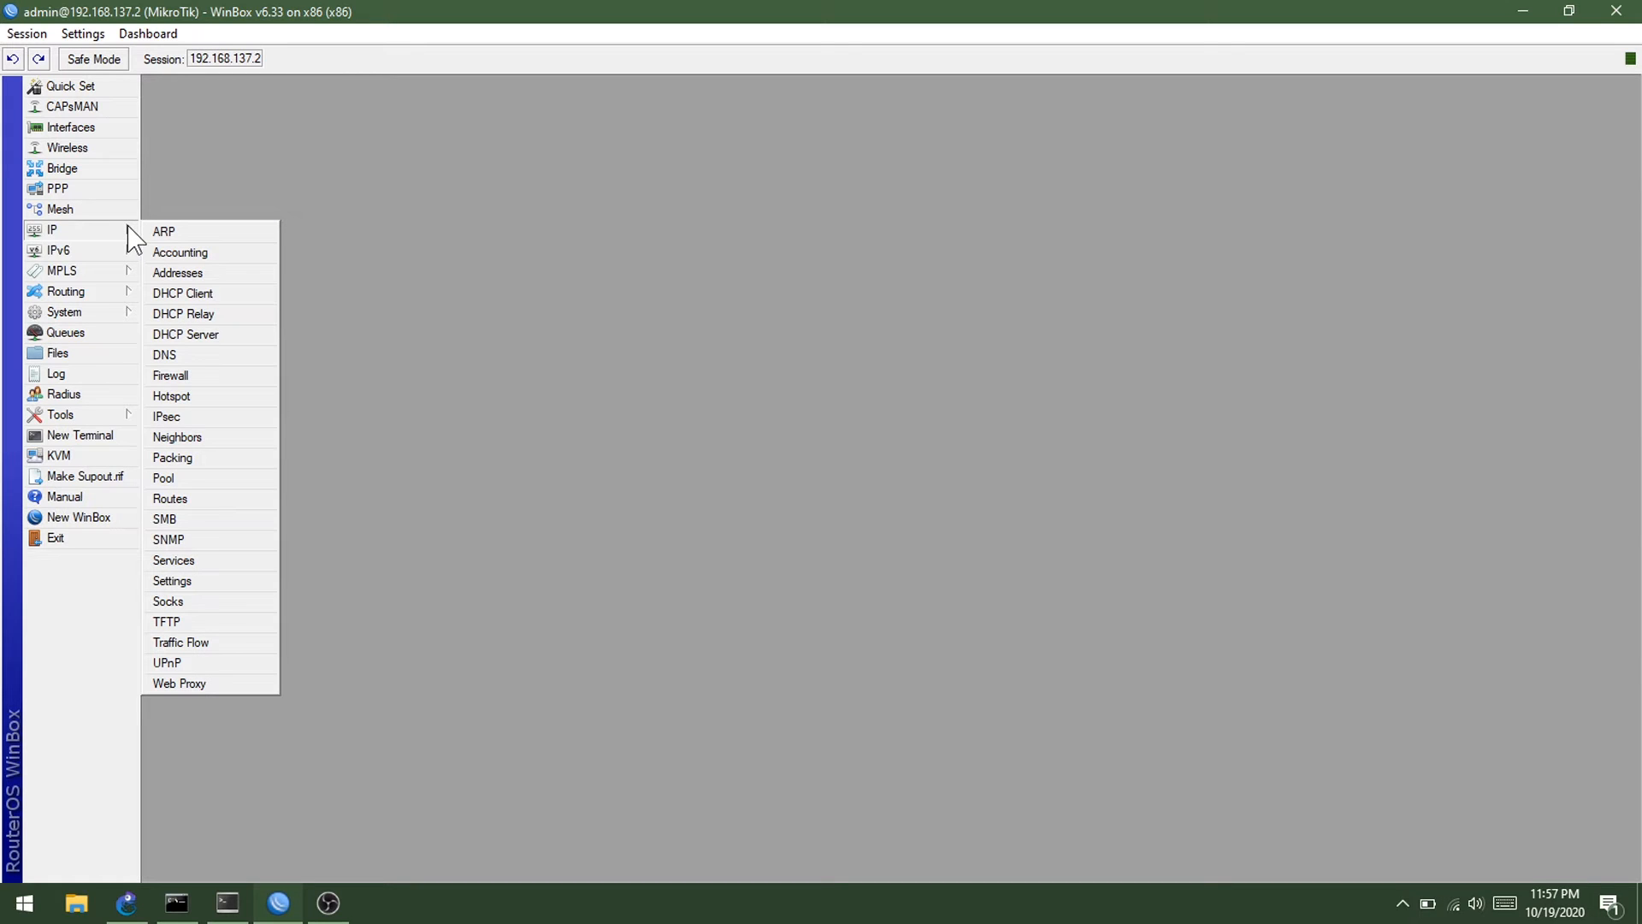
{"action": "left_click", "coordinate": [179, 437]}
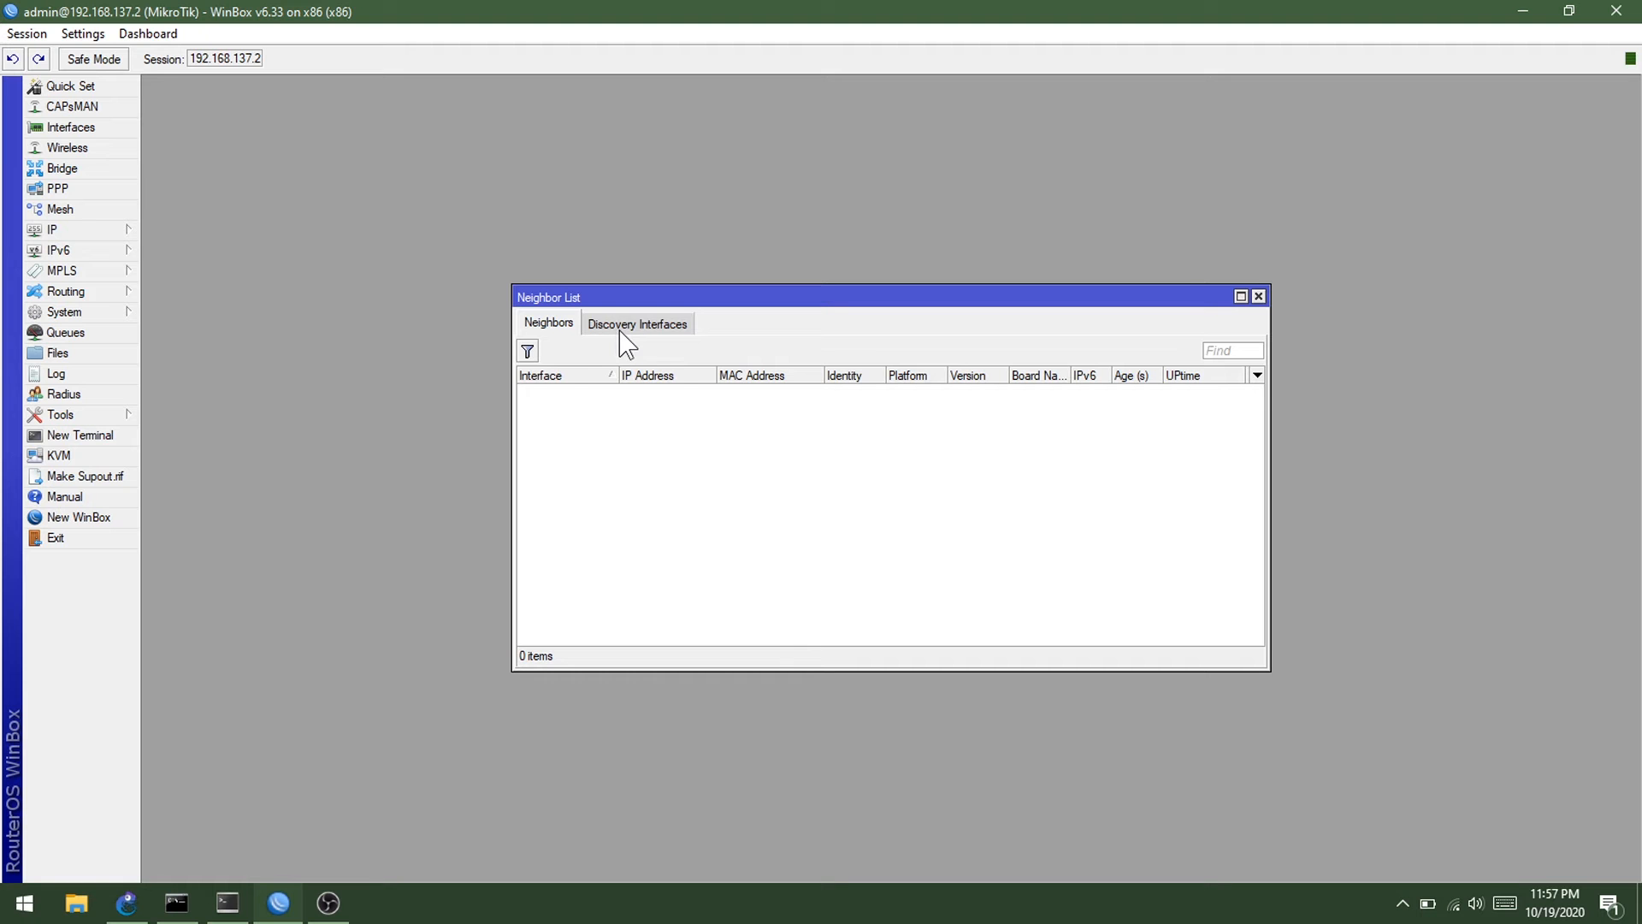
{"action": "left_click", "coordinate": [295, 164]}
{"action": "left_click", "coordinate": [564, 324]}
{"action": "left_click", "coordinate": [601, 327]}
{"action": "left_click", "coordinate": [554, 326]}
{"action": "left_click", "coordinate": [663, 339]}
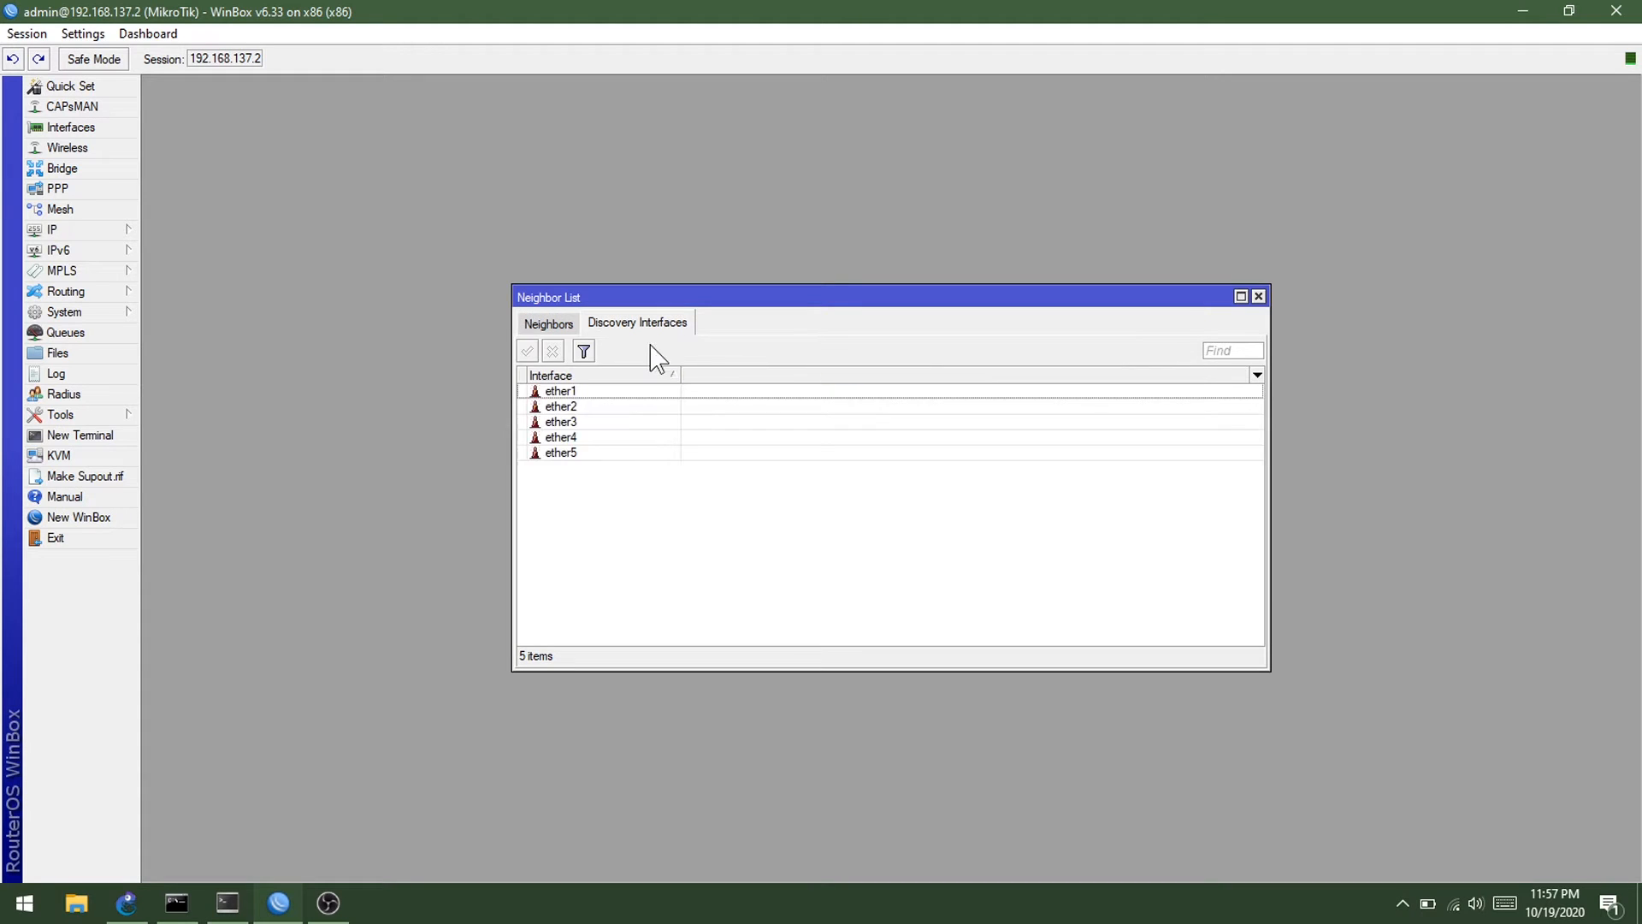
{"action": "left_click", "coordinate": [562, 392]}
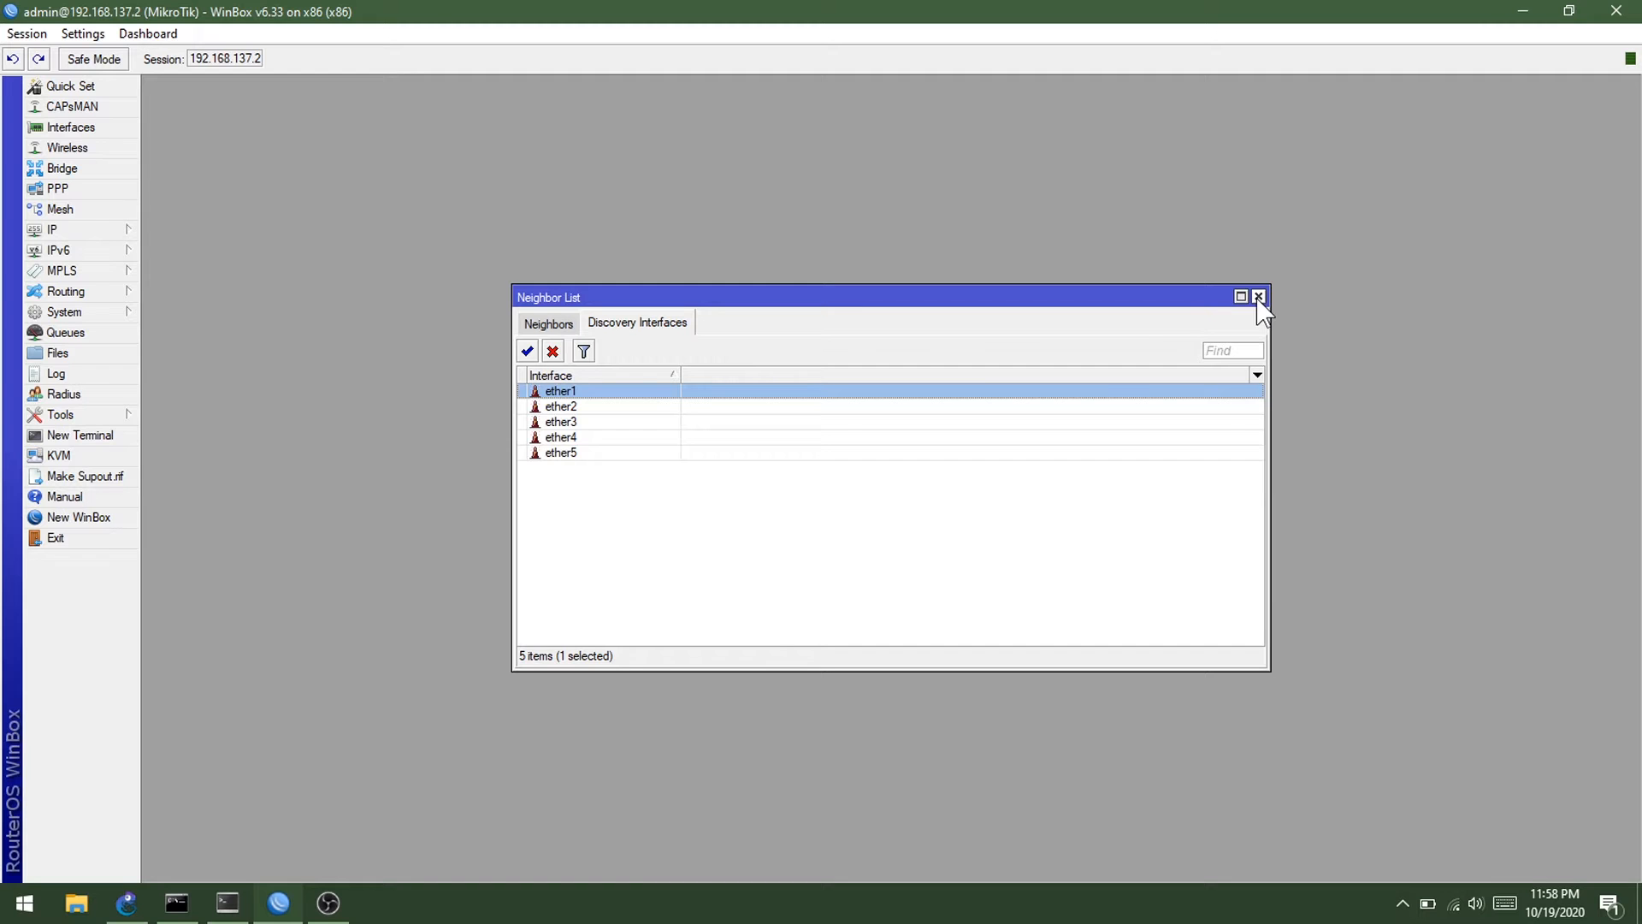
{"action": "left_click", "coordinate": [1258, 296]}
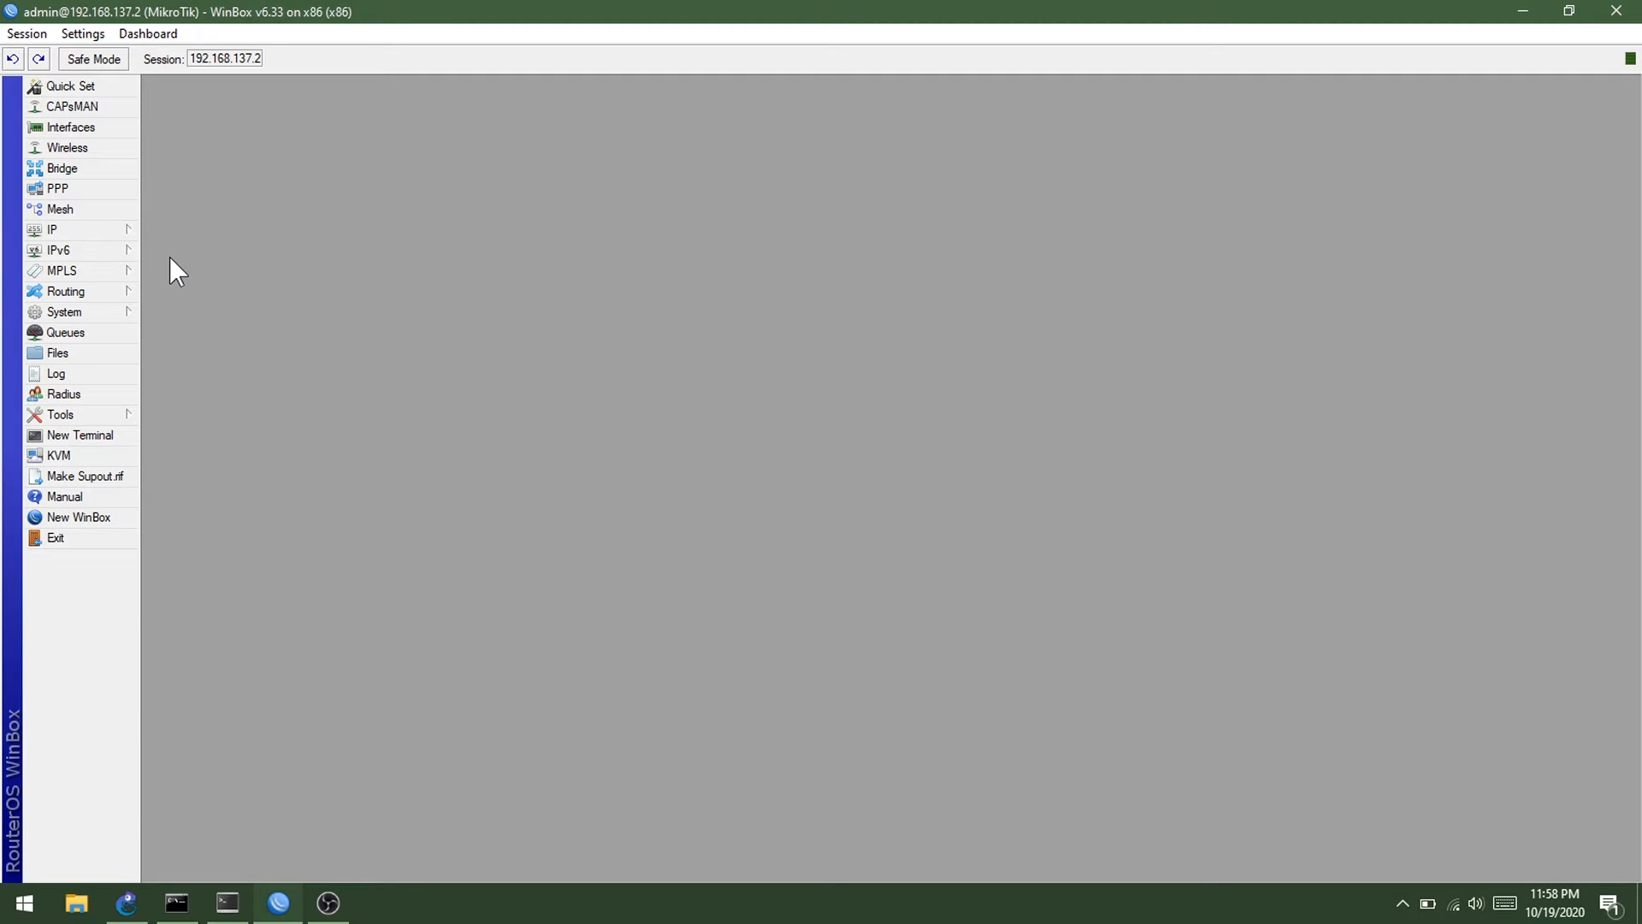
Set the router's system identity to Impostor and apply the change
{"action": "left_click", "coordinate": [125, 311]}
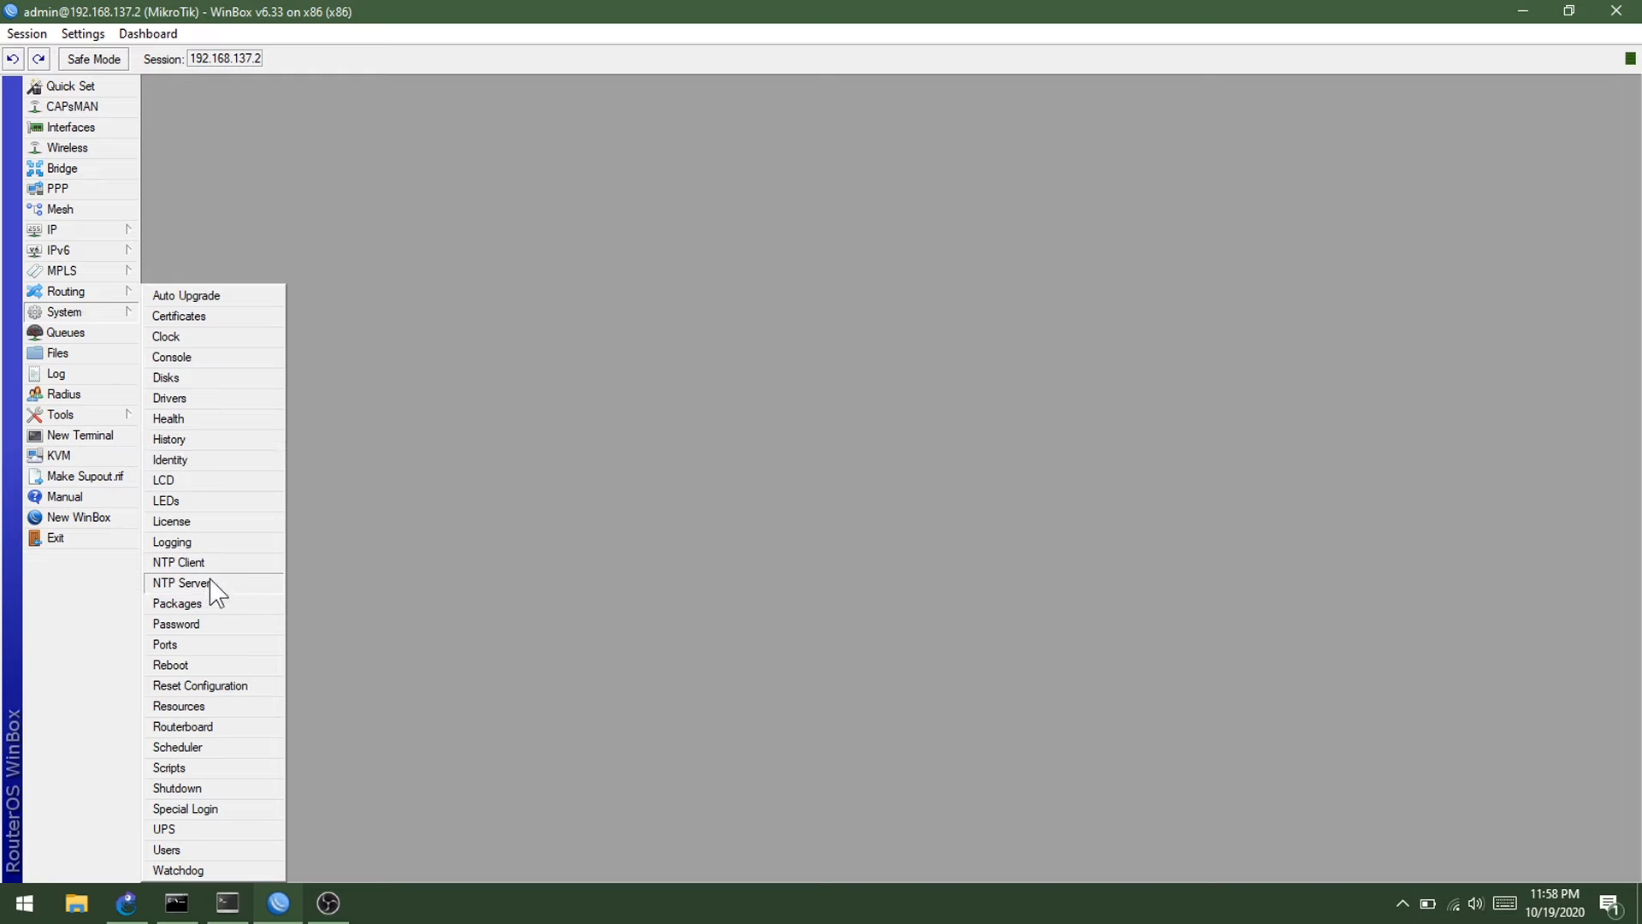
{"action": "left_click", "coordinate": [198, 463]}
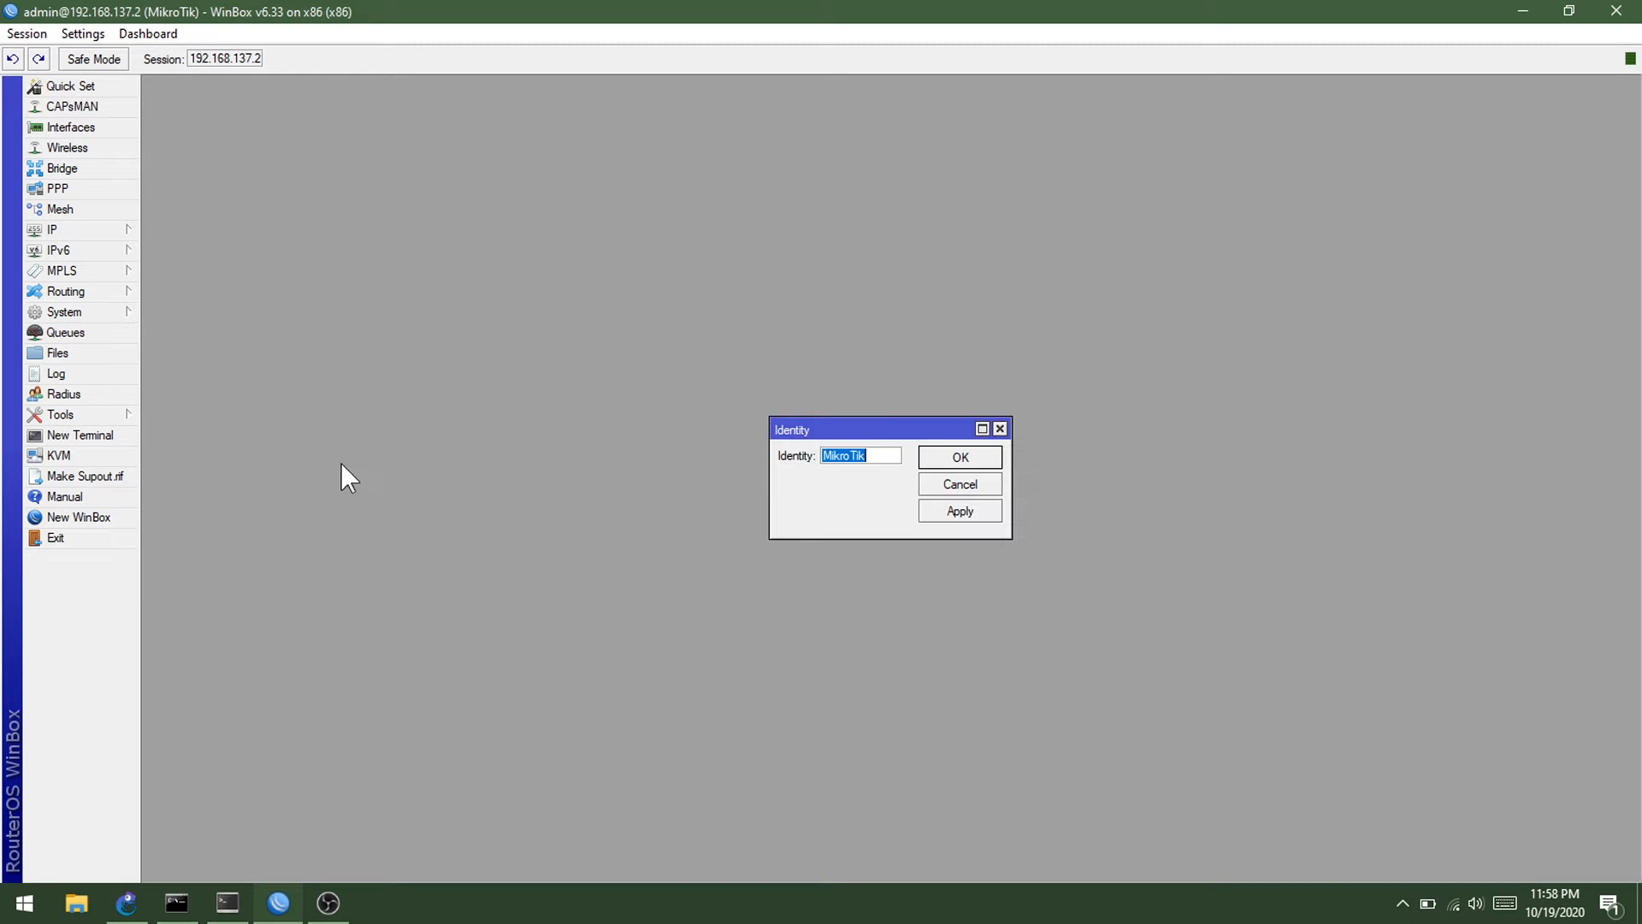
{"action": "left_click_drag", "start_coordinate": [887, 428], "coordinate": [896, 403]}
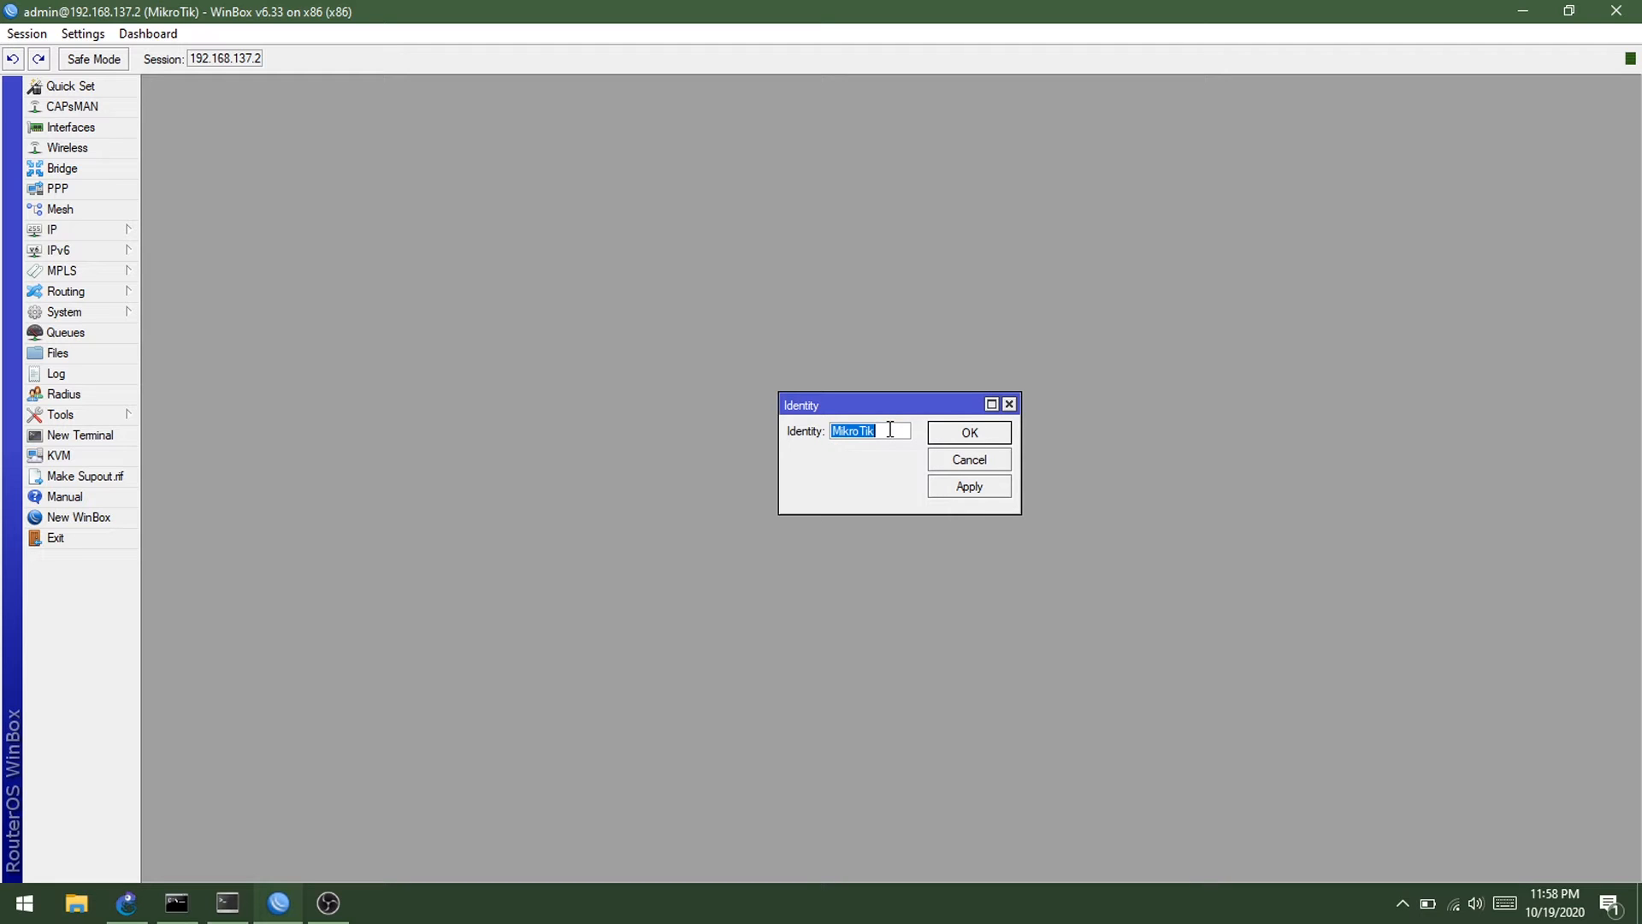
{"action": "type", "text": "Impostor"}
{"action": "left_click", "coordinate": [953, 487]}
{"action": "left_click", "coordinate": [961, 438]}
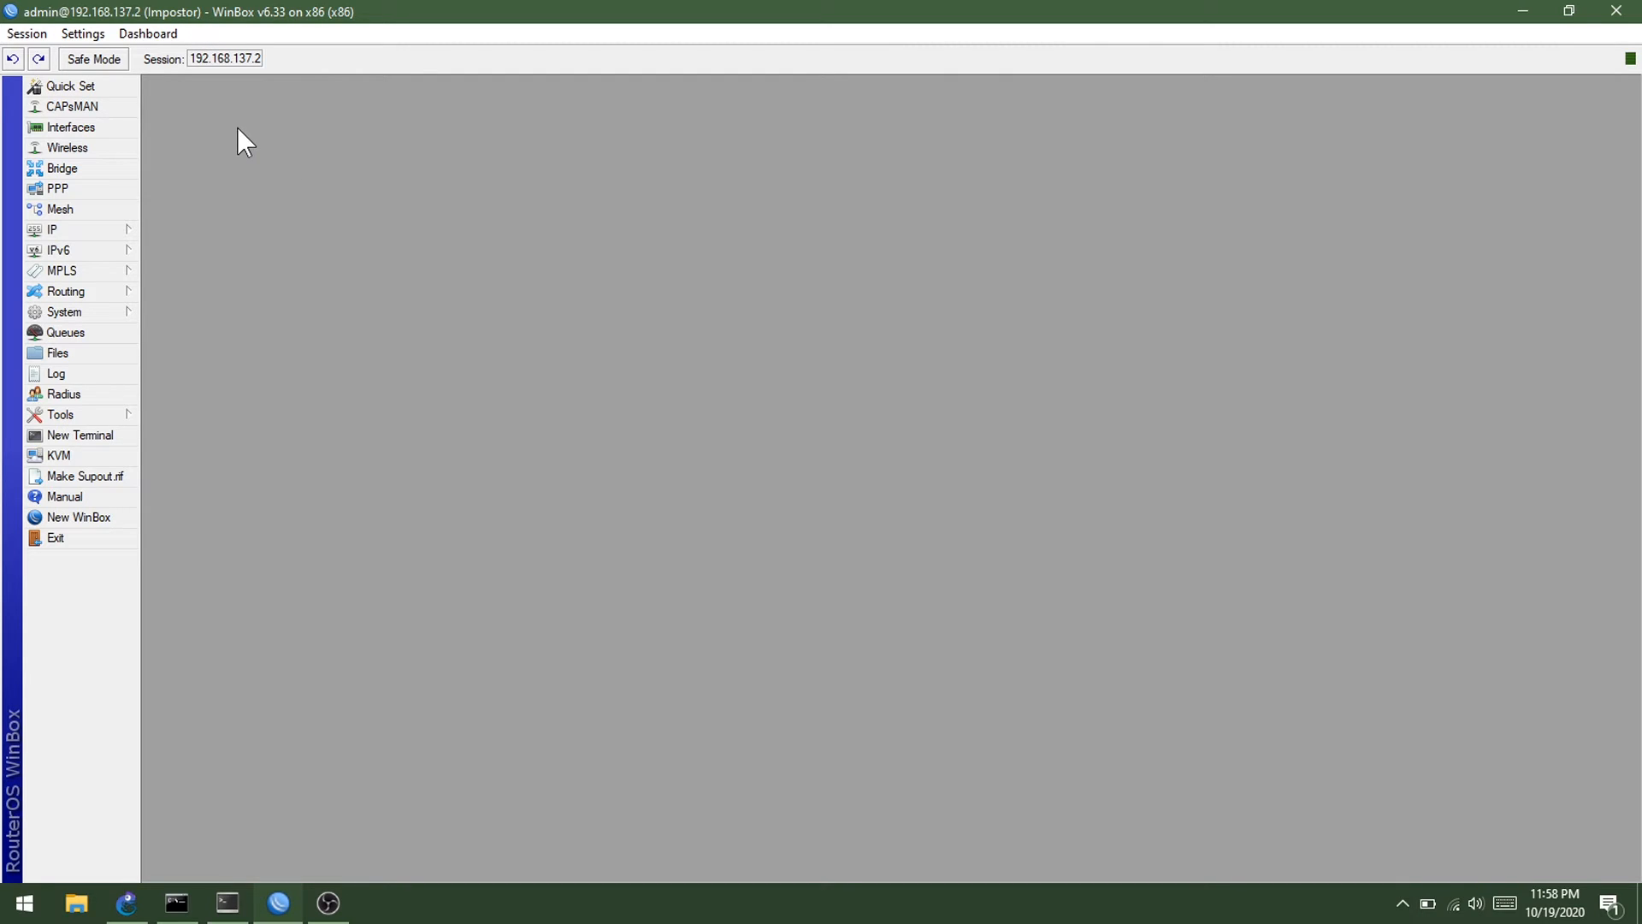
Examine the system's Reset Configuration options and close them without resetting the router
{"action": "left_click", "coordinate": [133, 313]}
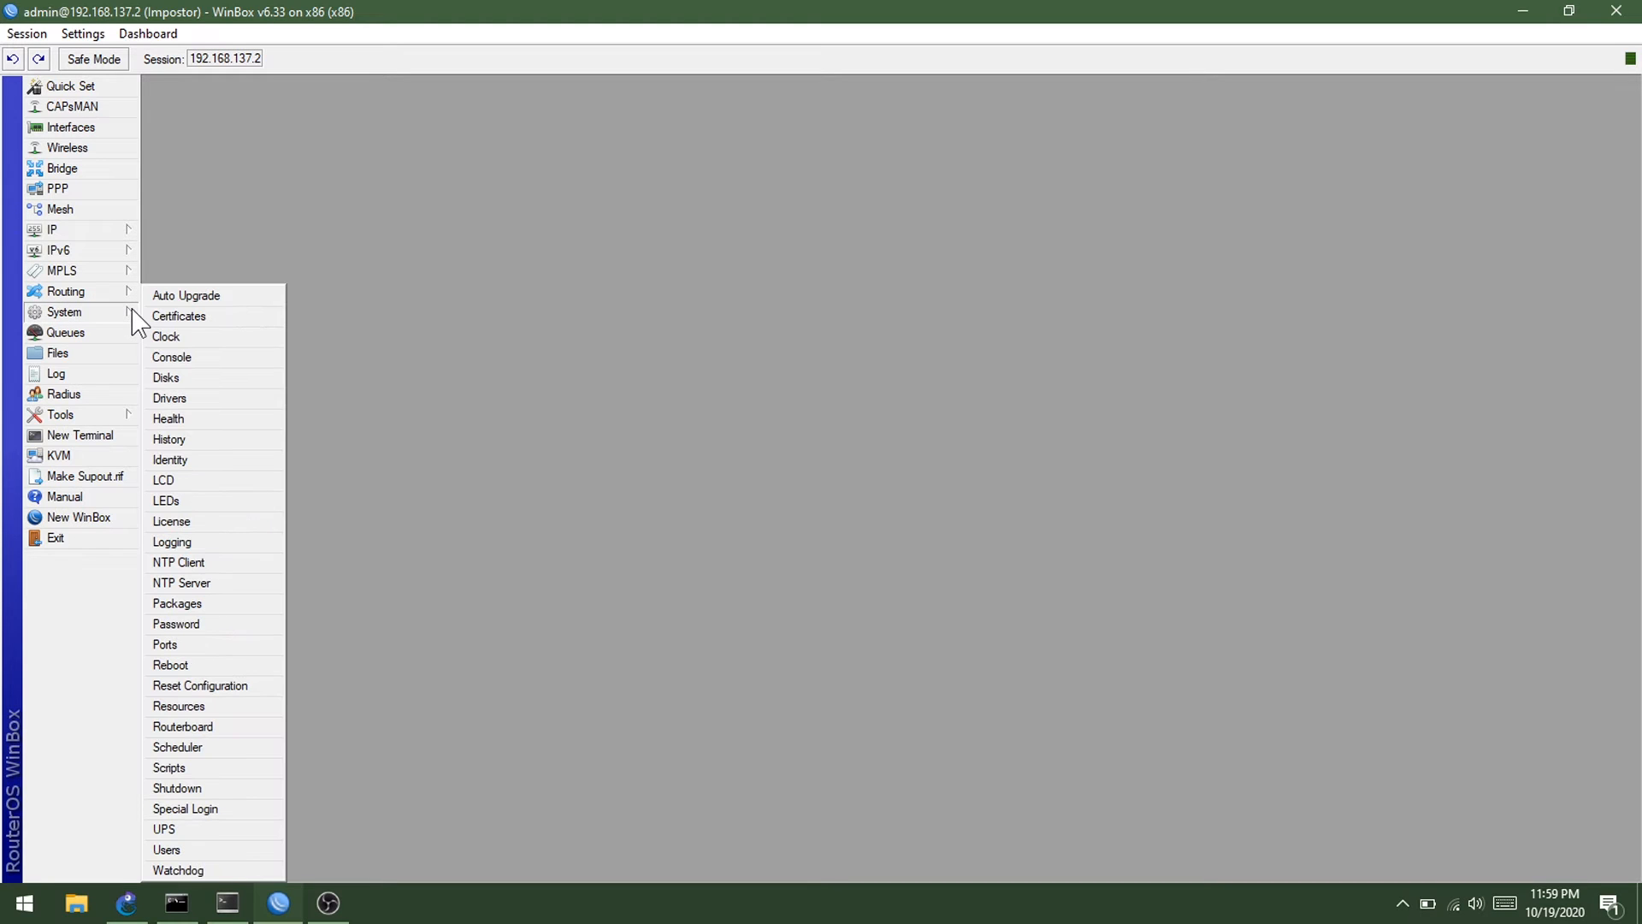
{"action": "left_click", "coordinate": [255, 686]}
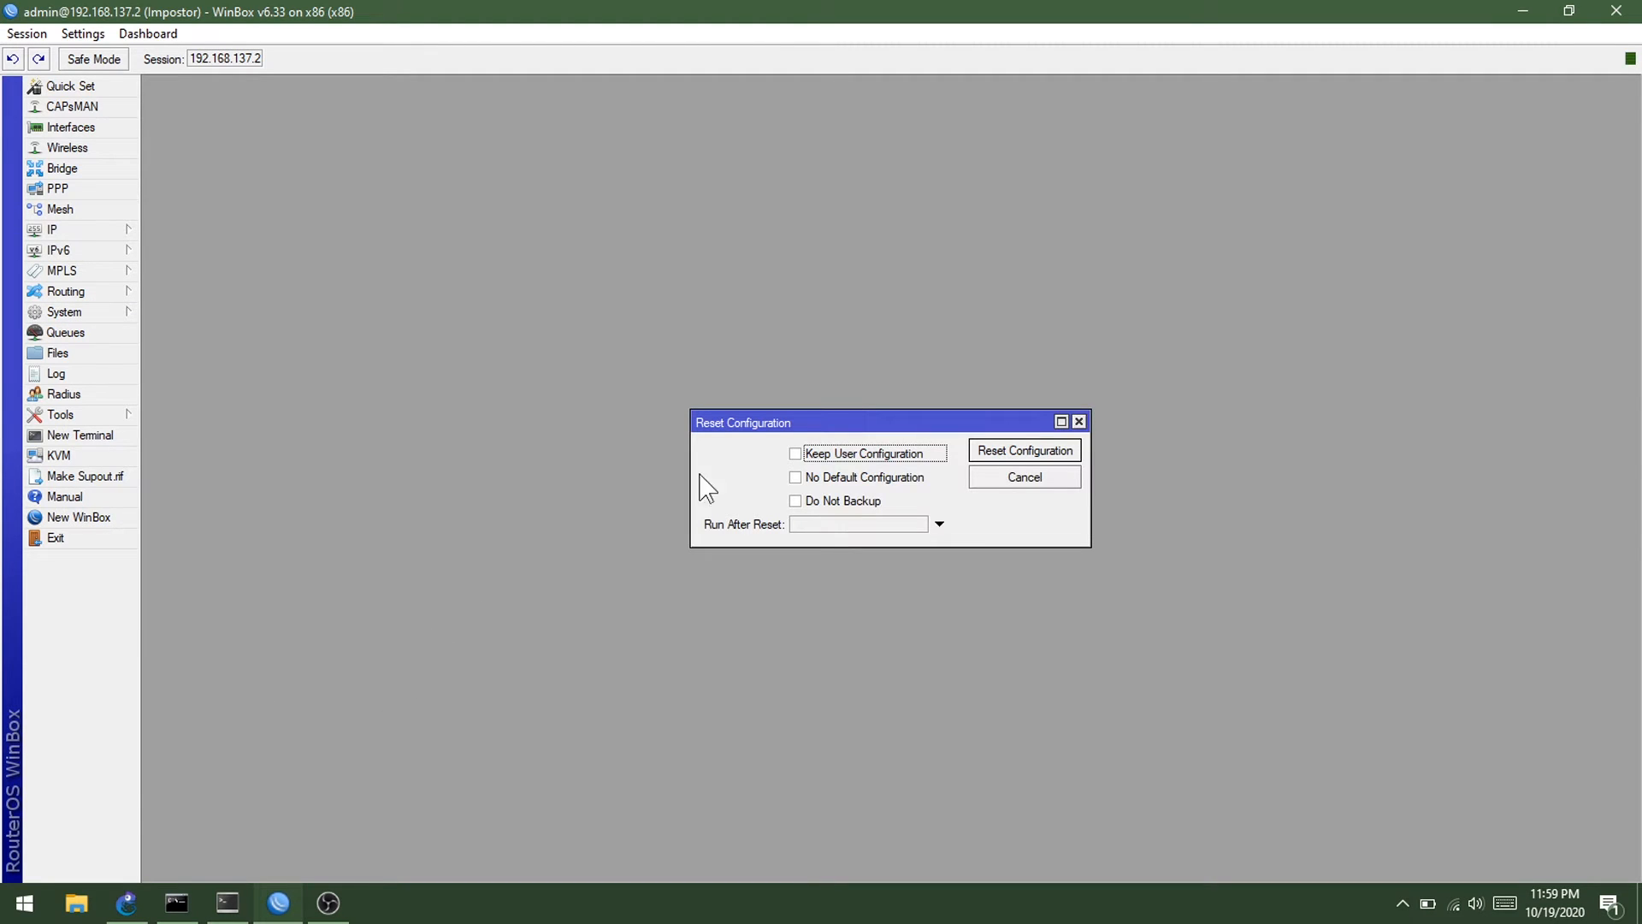
{"action": "left_click_drag", "start_coordinate": [813, 421], "coordinate": [791, 363]}
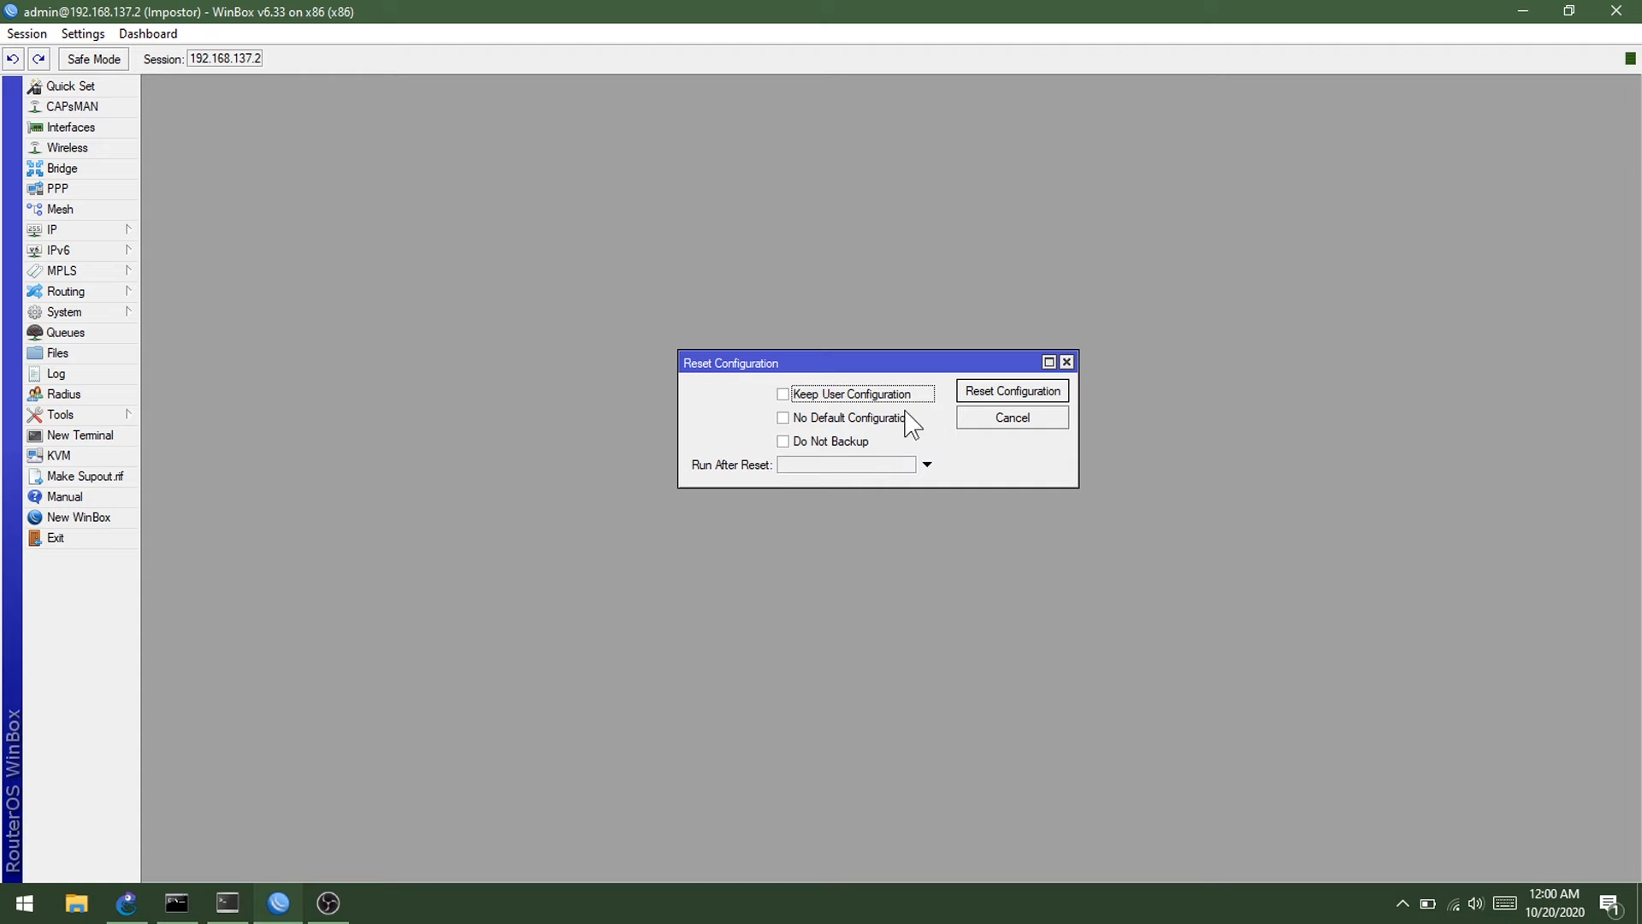
{"action": "left_click", "coordinate": [1066, 363]}
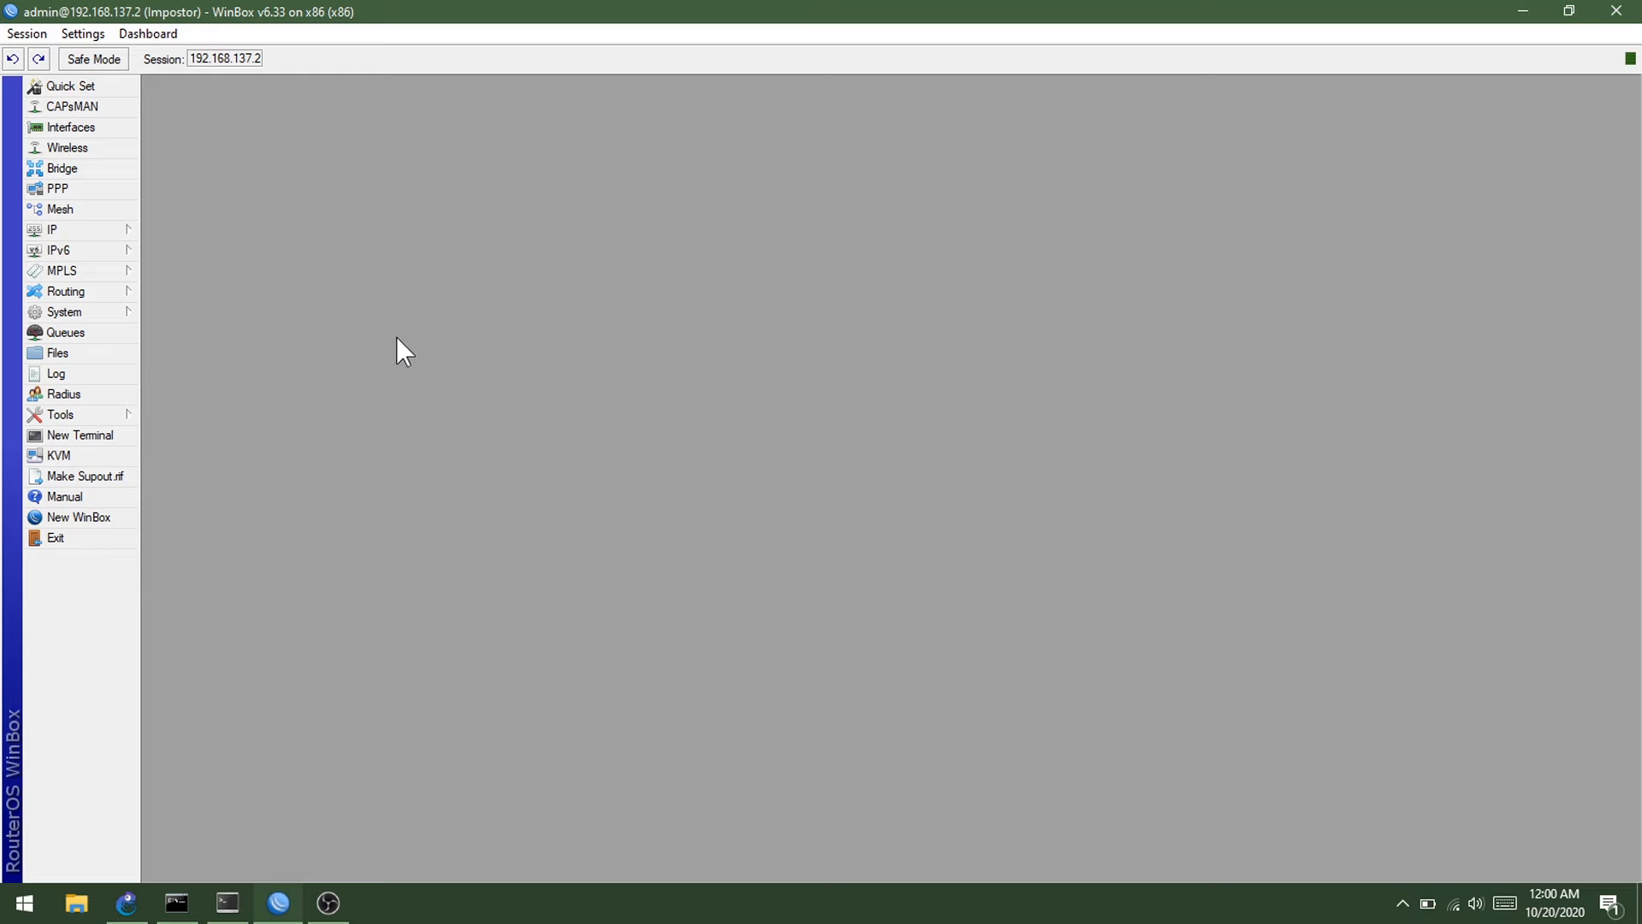
Open the system's user list and examine the default user's entry and group
{"action": "left_click", "coordinate": [130, 309]}
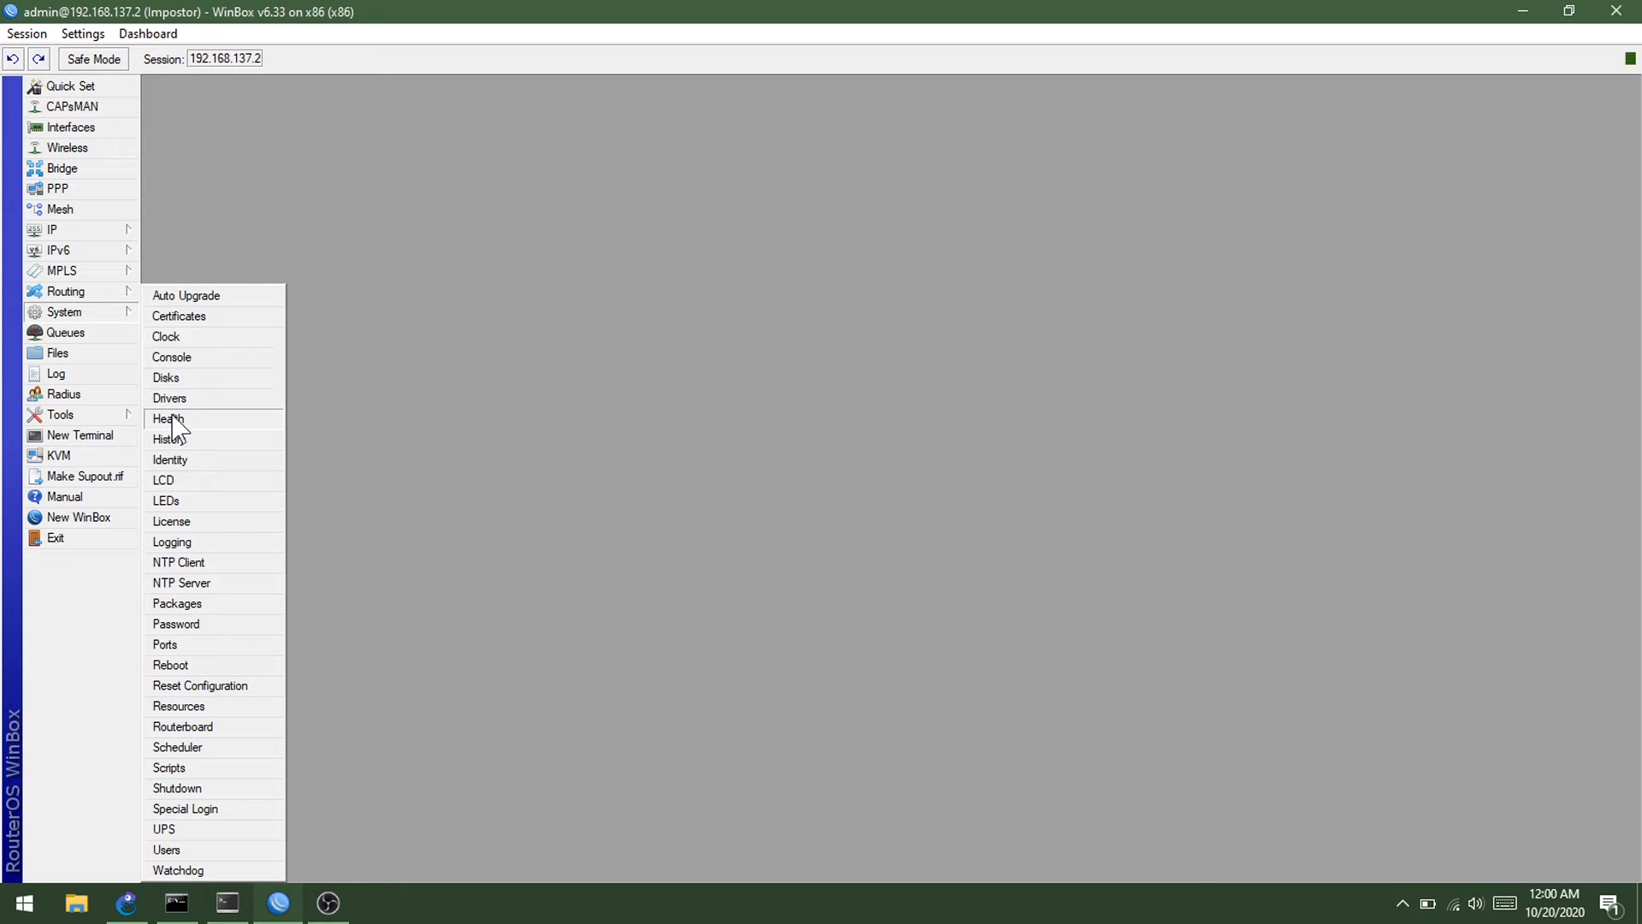
{"action": "left_click", "coordinate": [201, 850]}
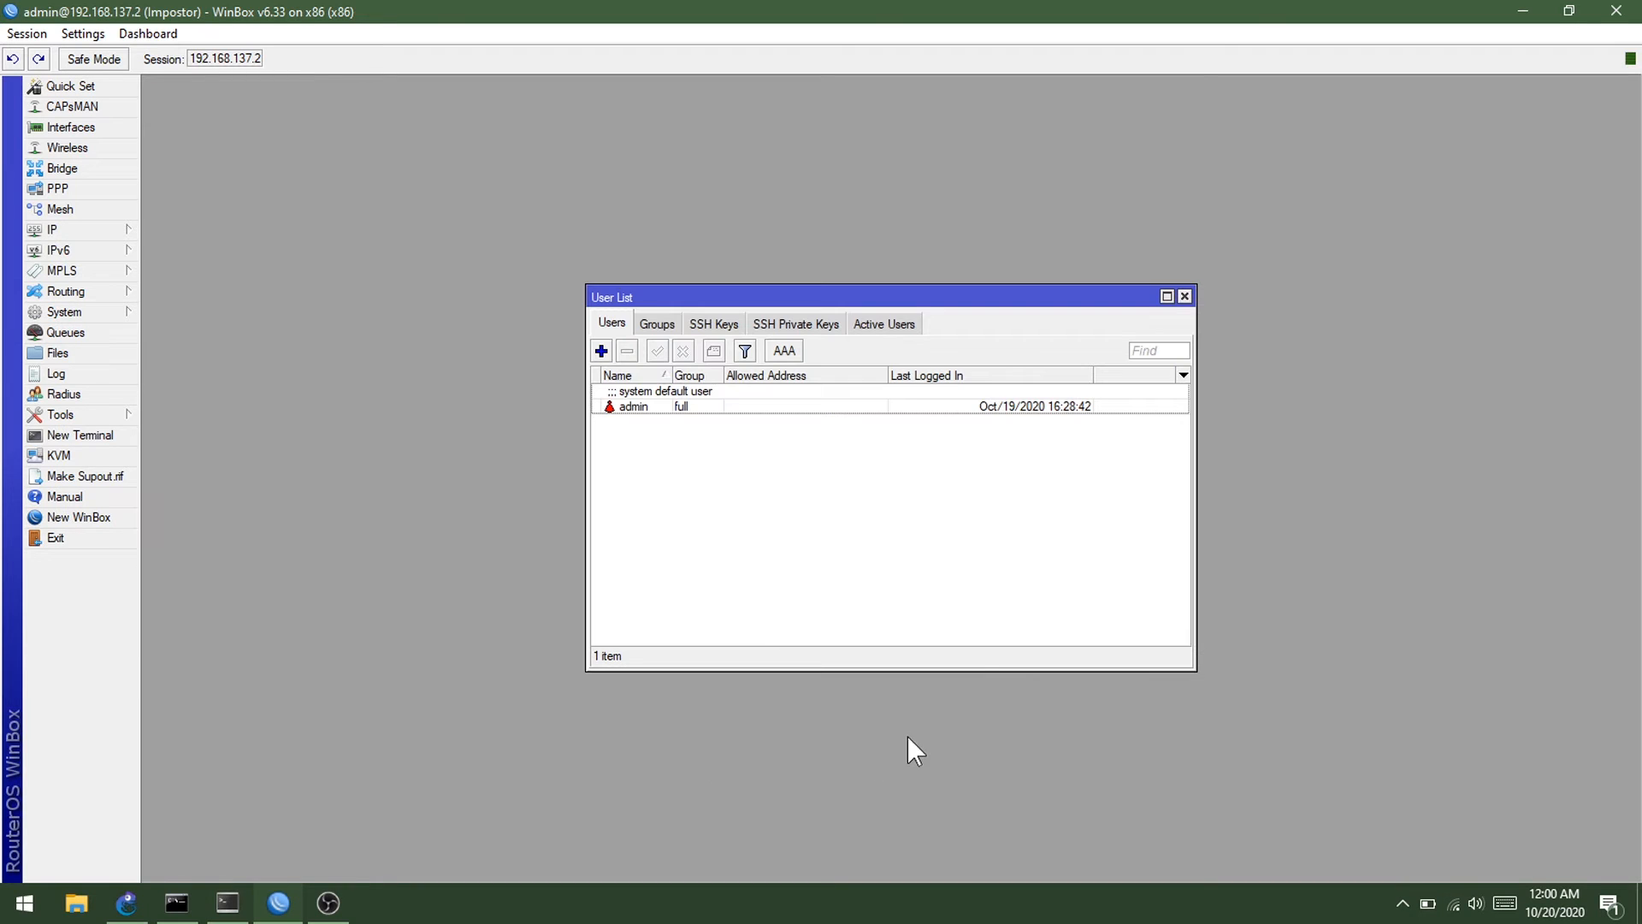
{"action": "left_click_drag", "start_coordinate": [957, 295], "coordinate": [992, 286]}
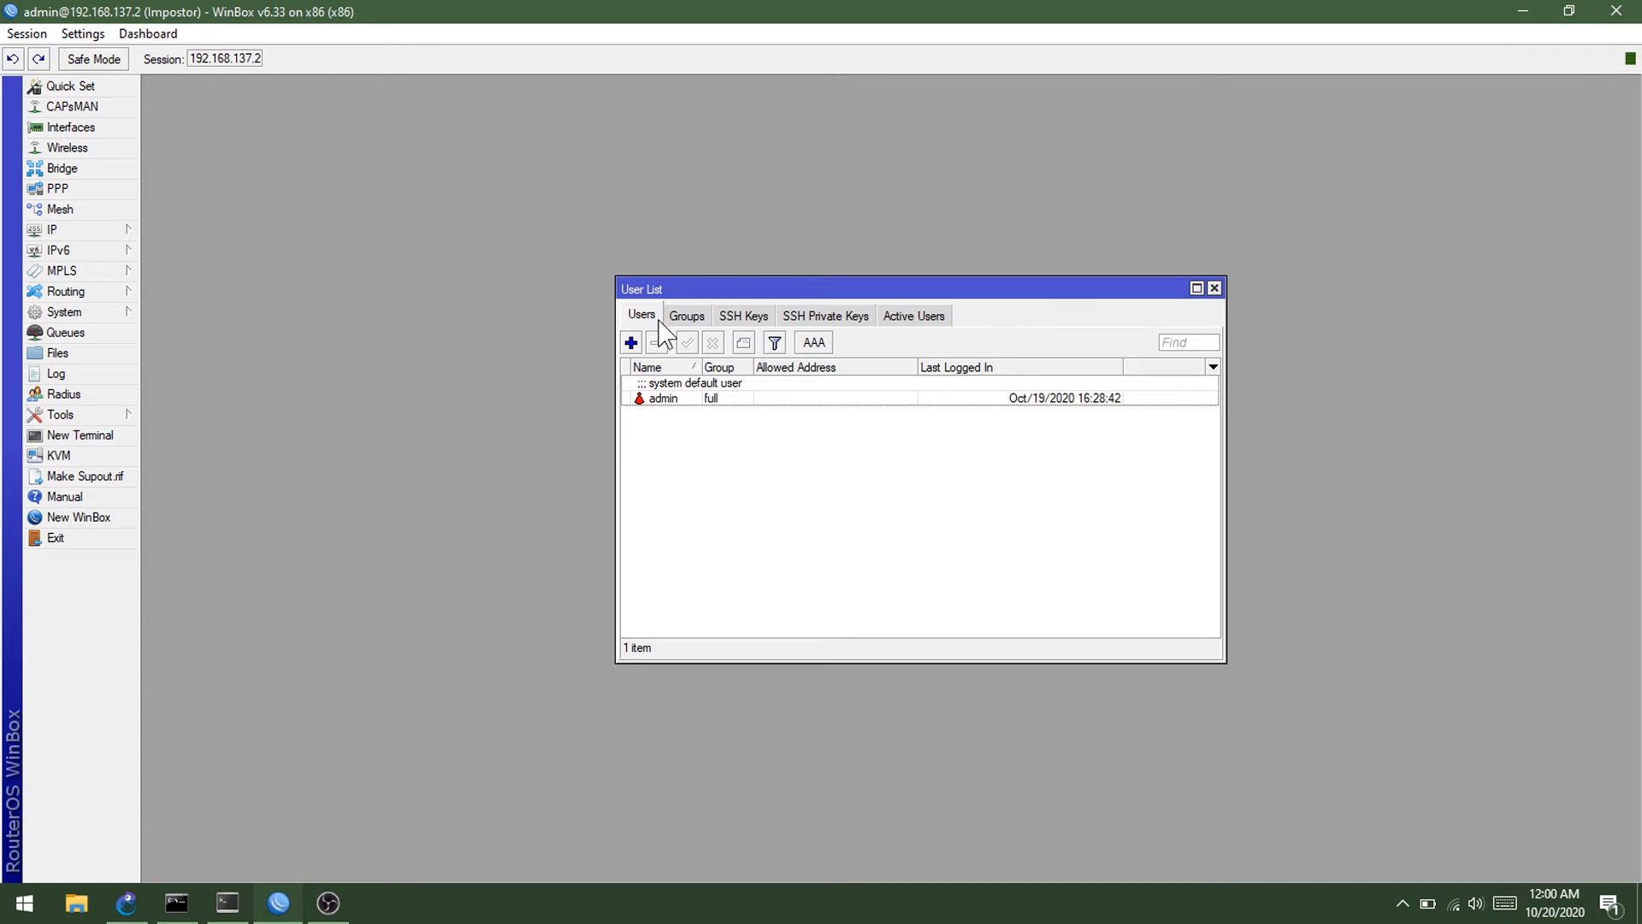
{"action": "left_click", "coordinate": [732, 404]}
{"action": "left_click", "coordinate": [681, 412]}
Examine the policies of the full, read and write user groups
{"action": "left_click", "coordinate": [700, 321]}
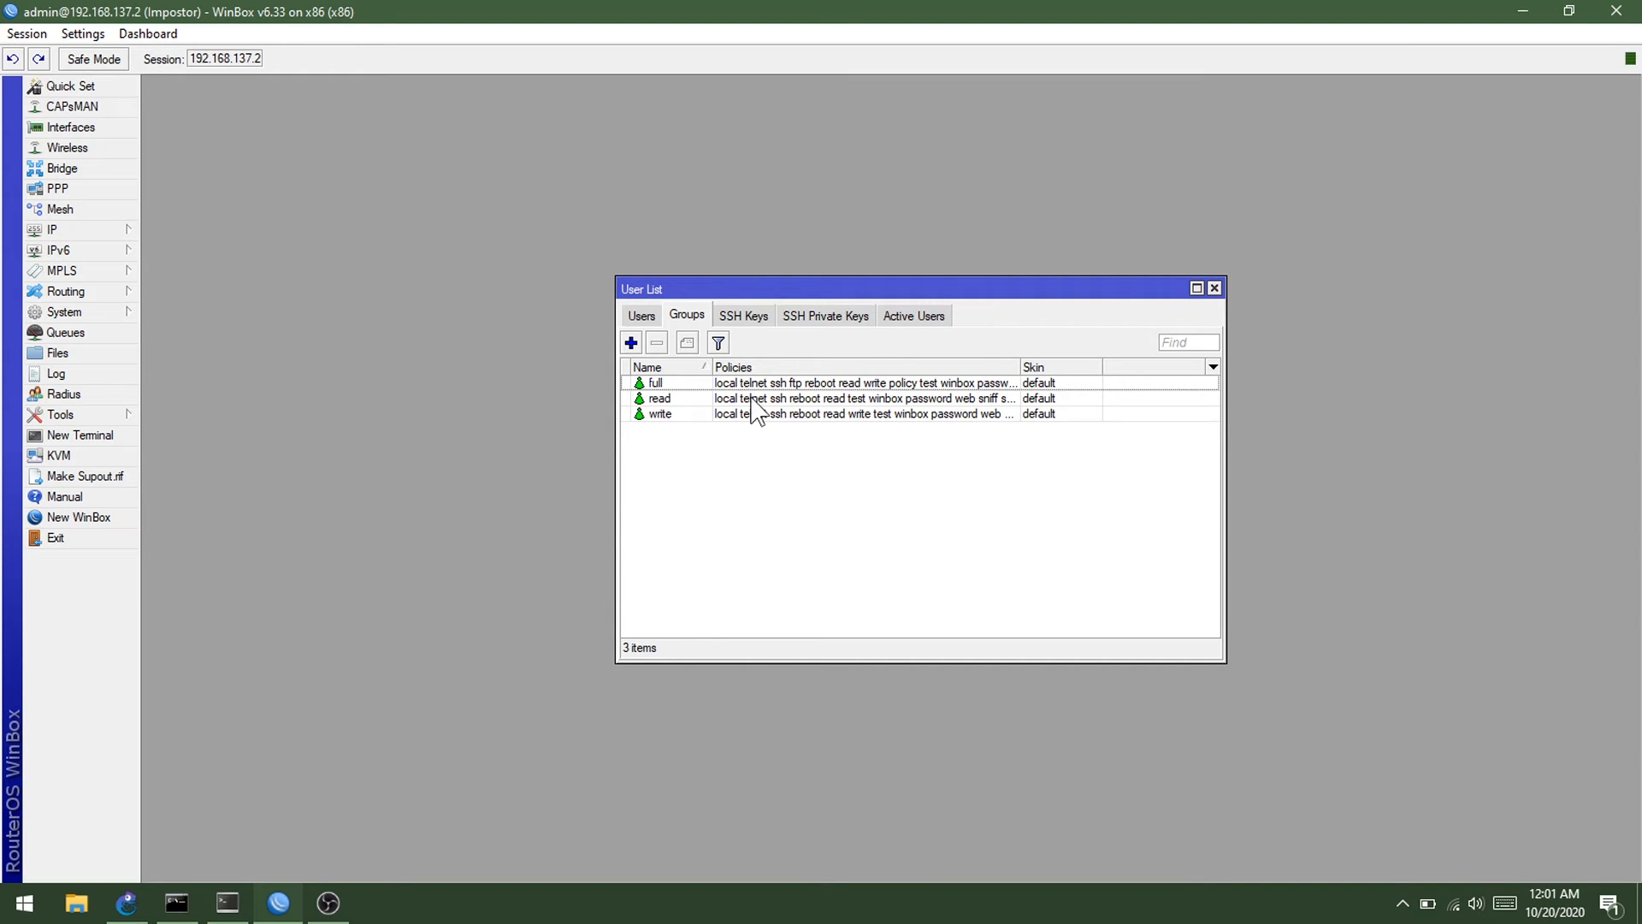
{"action": "left_click", "coordinate": [741, 385]}
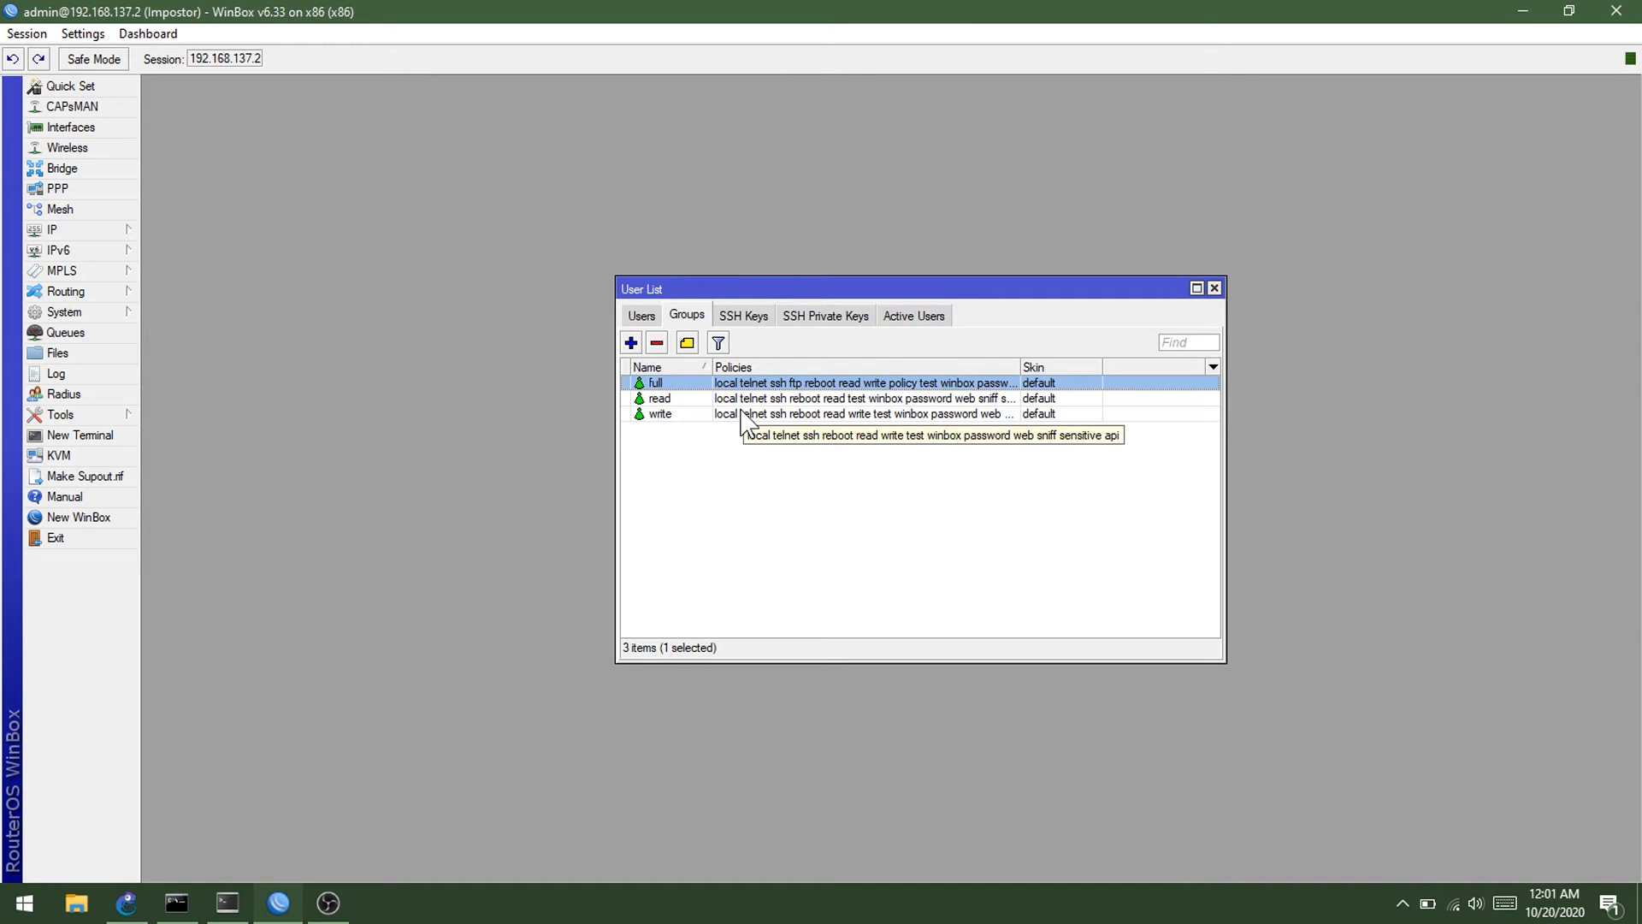
{"action": "left_click", "coordinate": [770, 461]}
{"action": "left_click", "coordinate": [761, 382]}
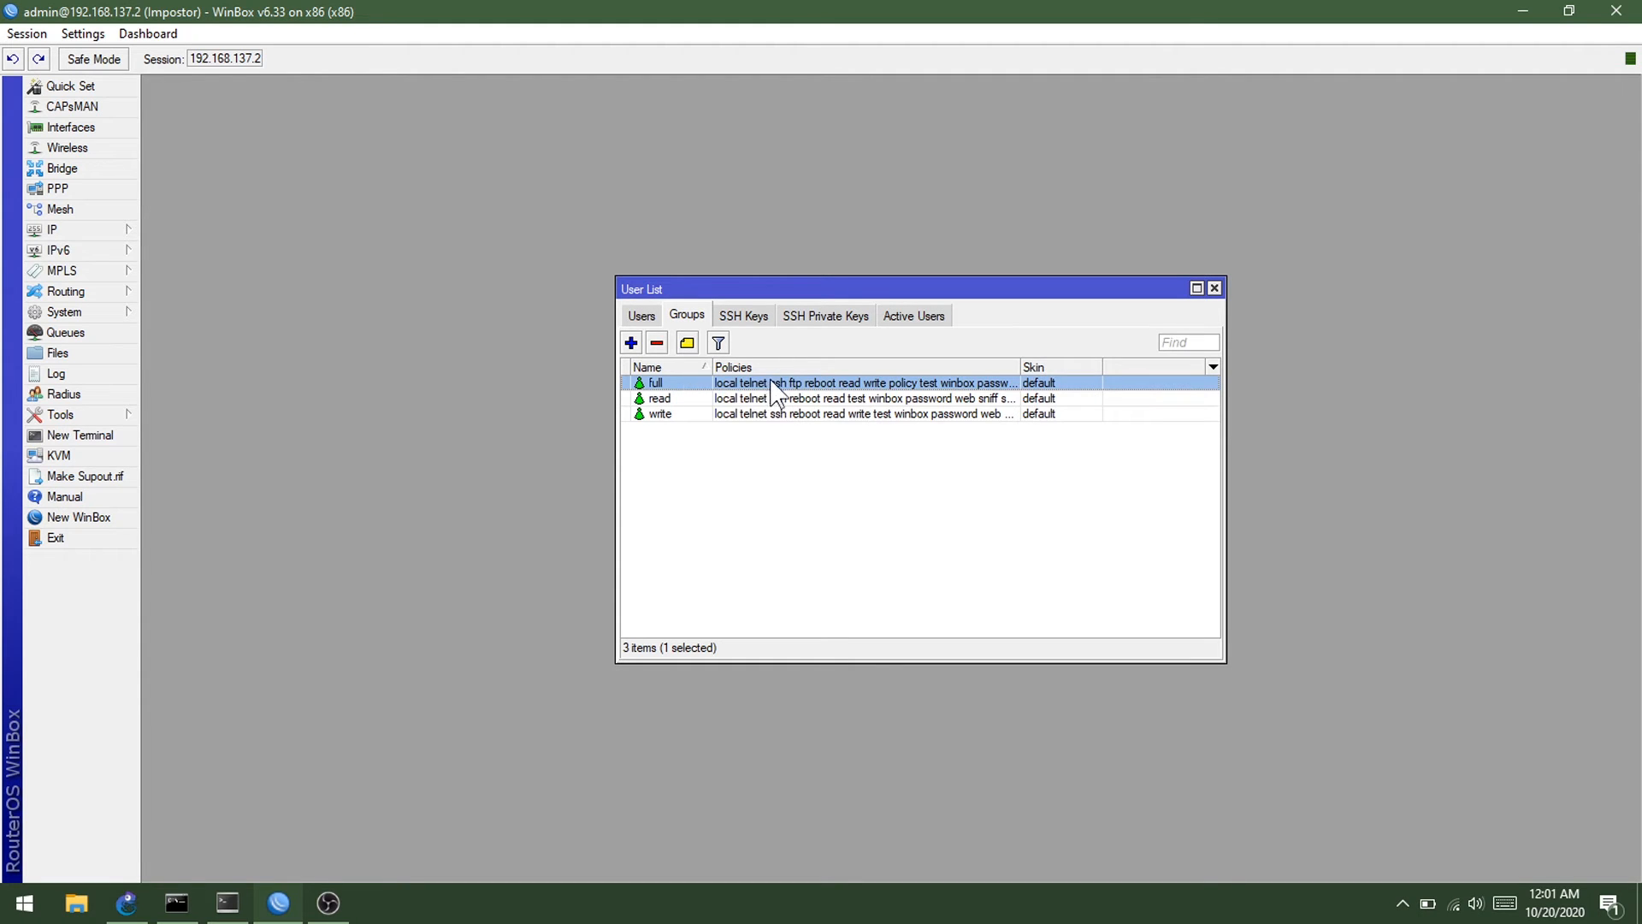
{"action": "left_click", "coordinate": [671, 401]}
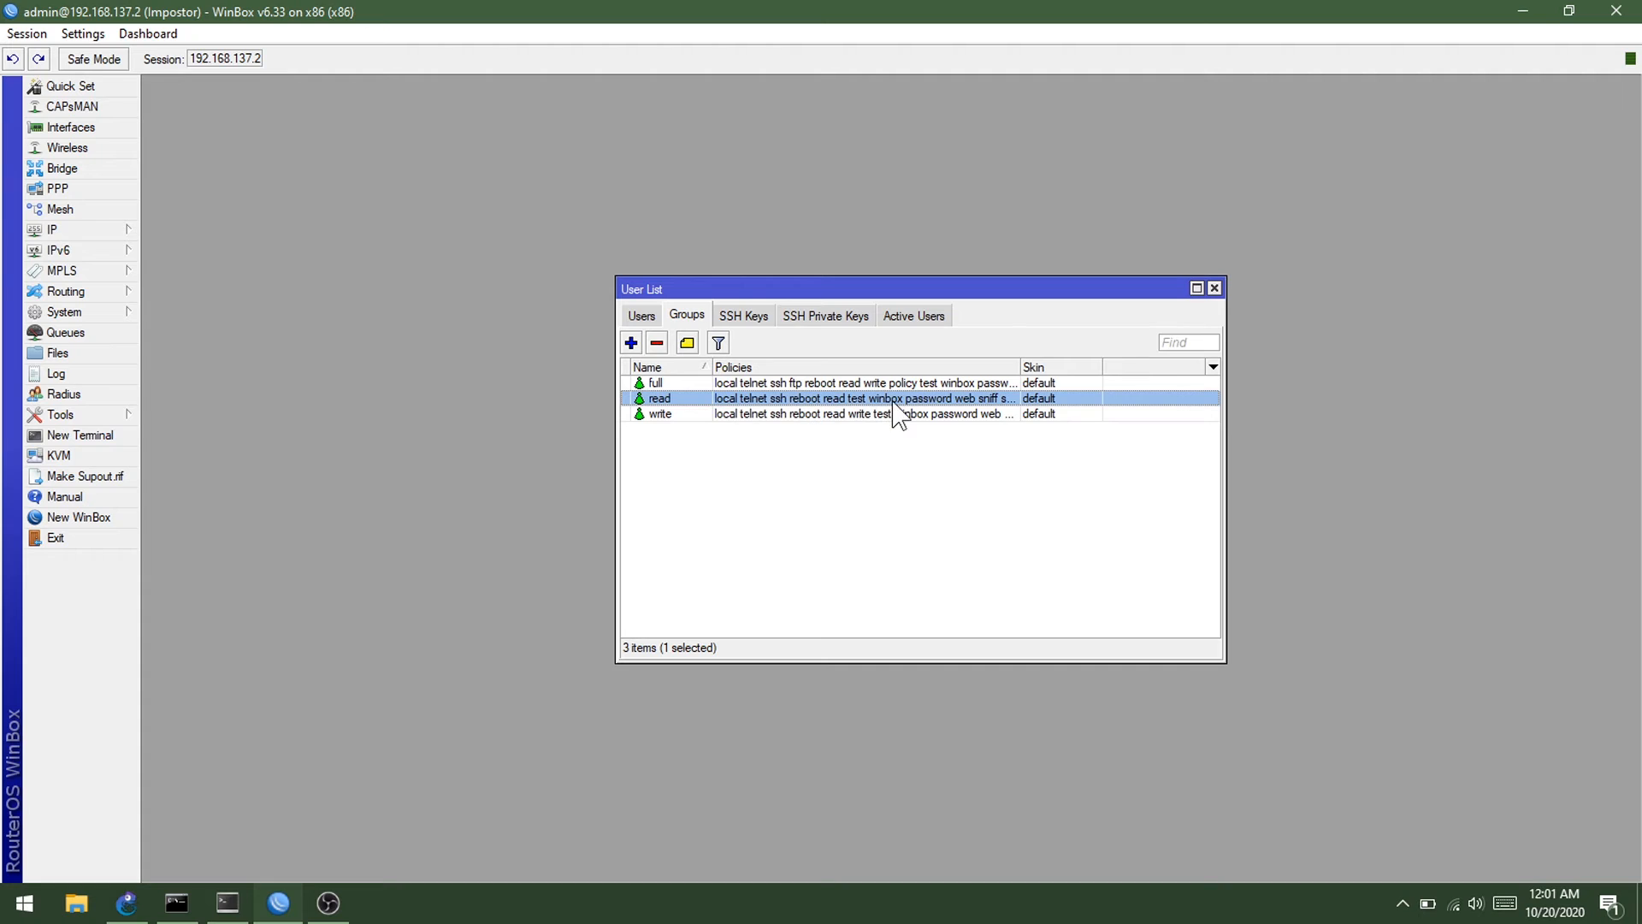
{"action": "left_click", "coordinate": [683, 417]}
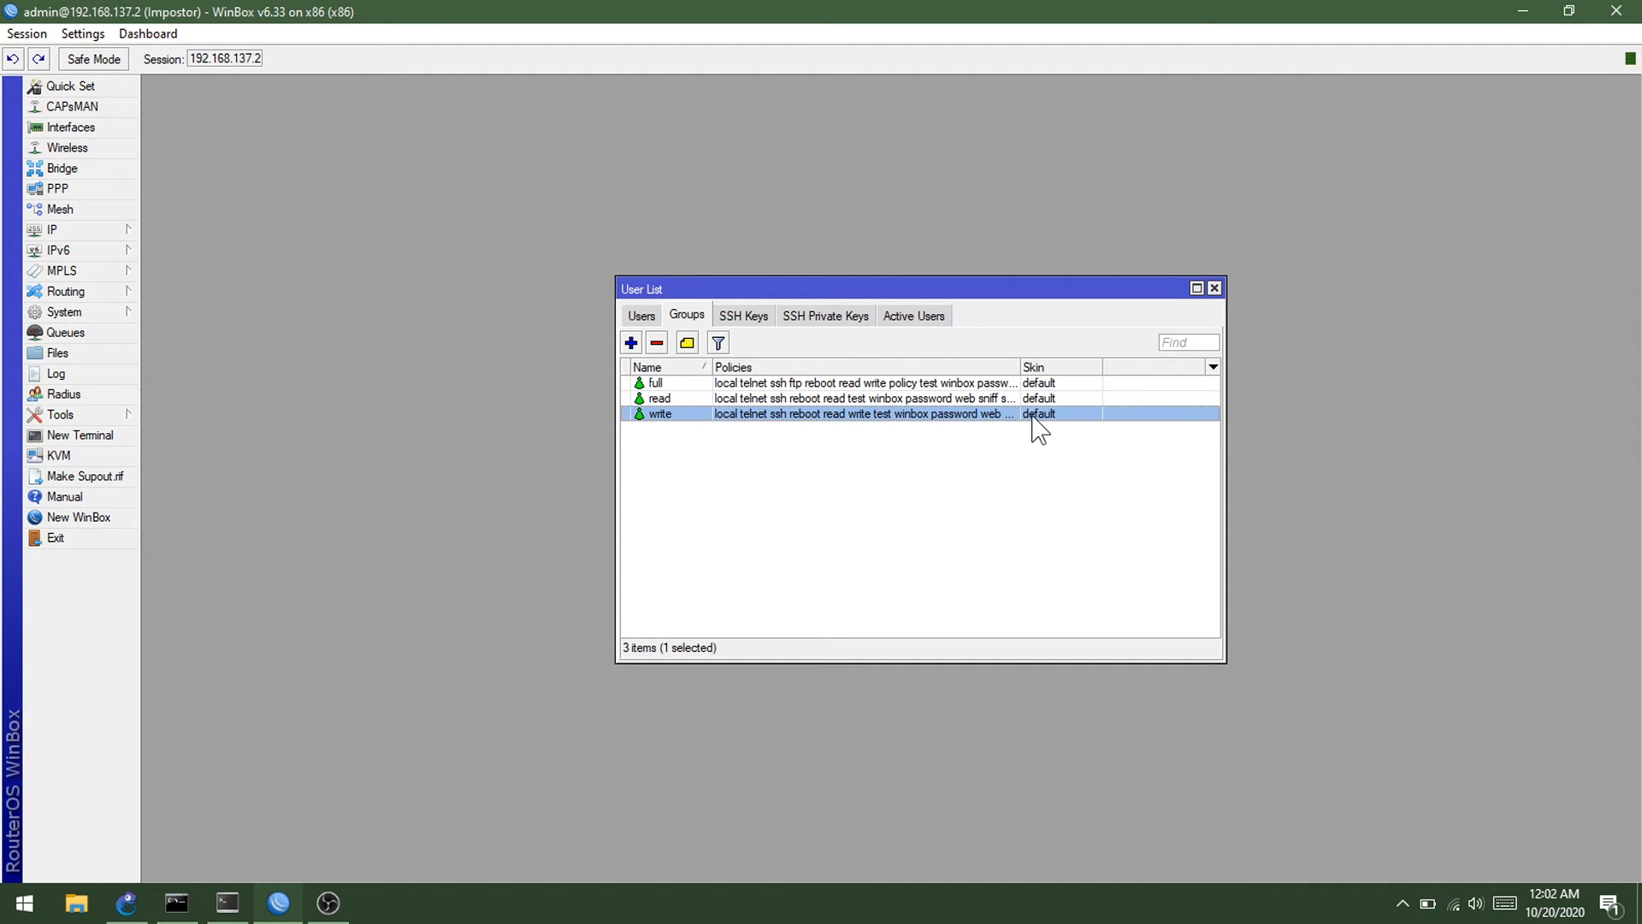
{"action": "left_click", "coordinate": [1016, 458]}
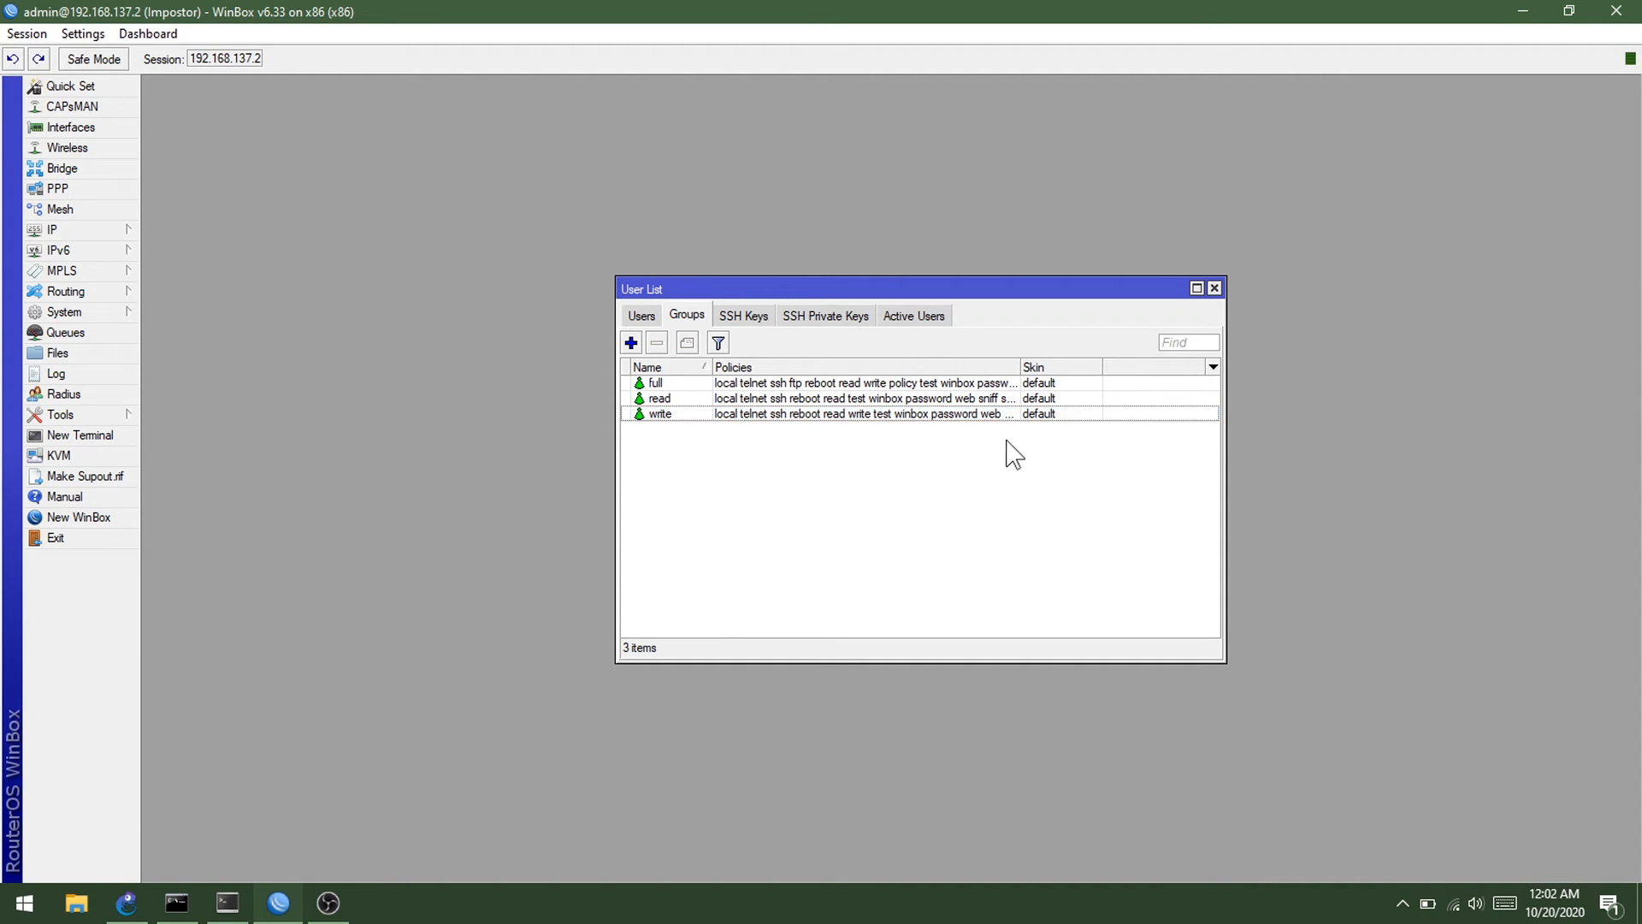
Add a user group named group1 with no policies enabled and the default skin, and select it in the list
{"action": "left_click", "coordinate": [631, 343]}
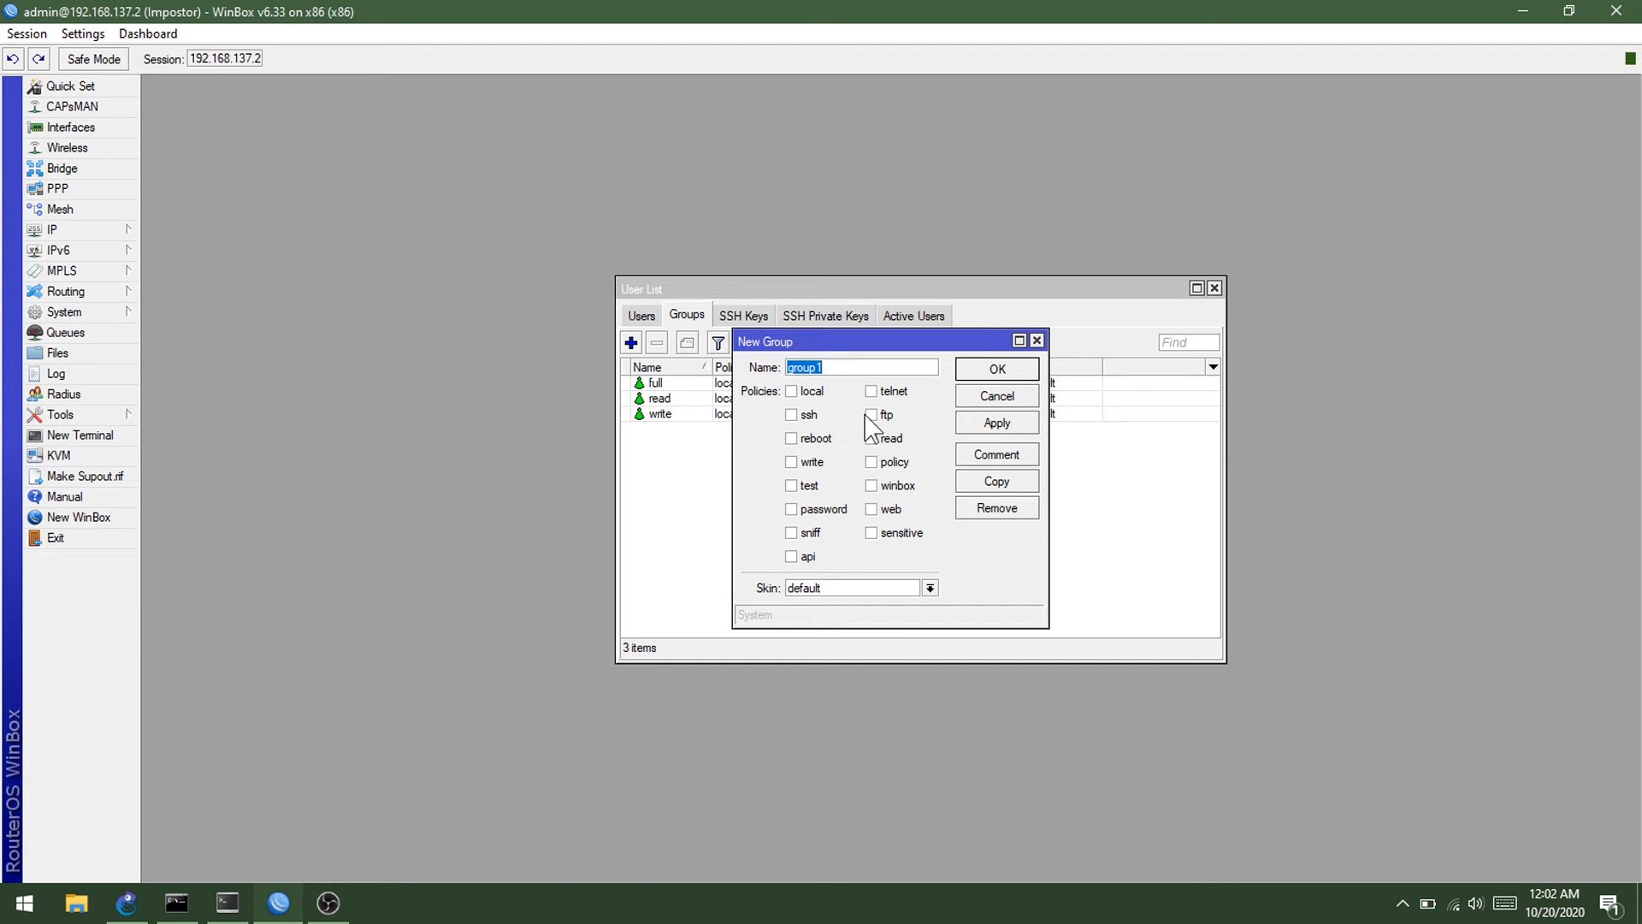
{"action": "type", "text": "group1"}
{"action": "left_click", "coordinate": [997, 368]}
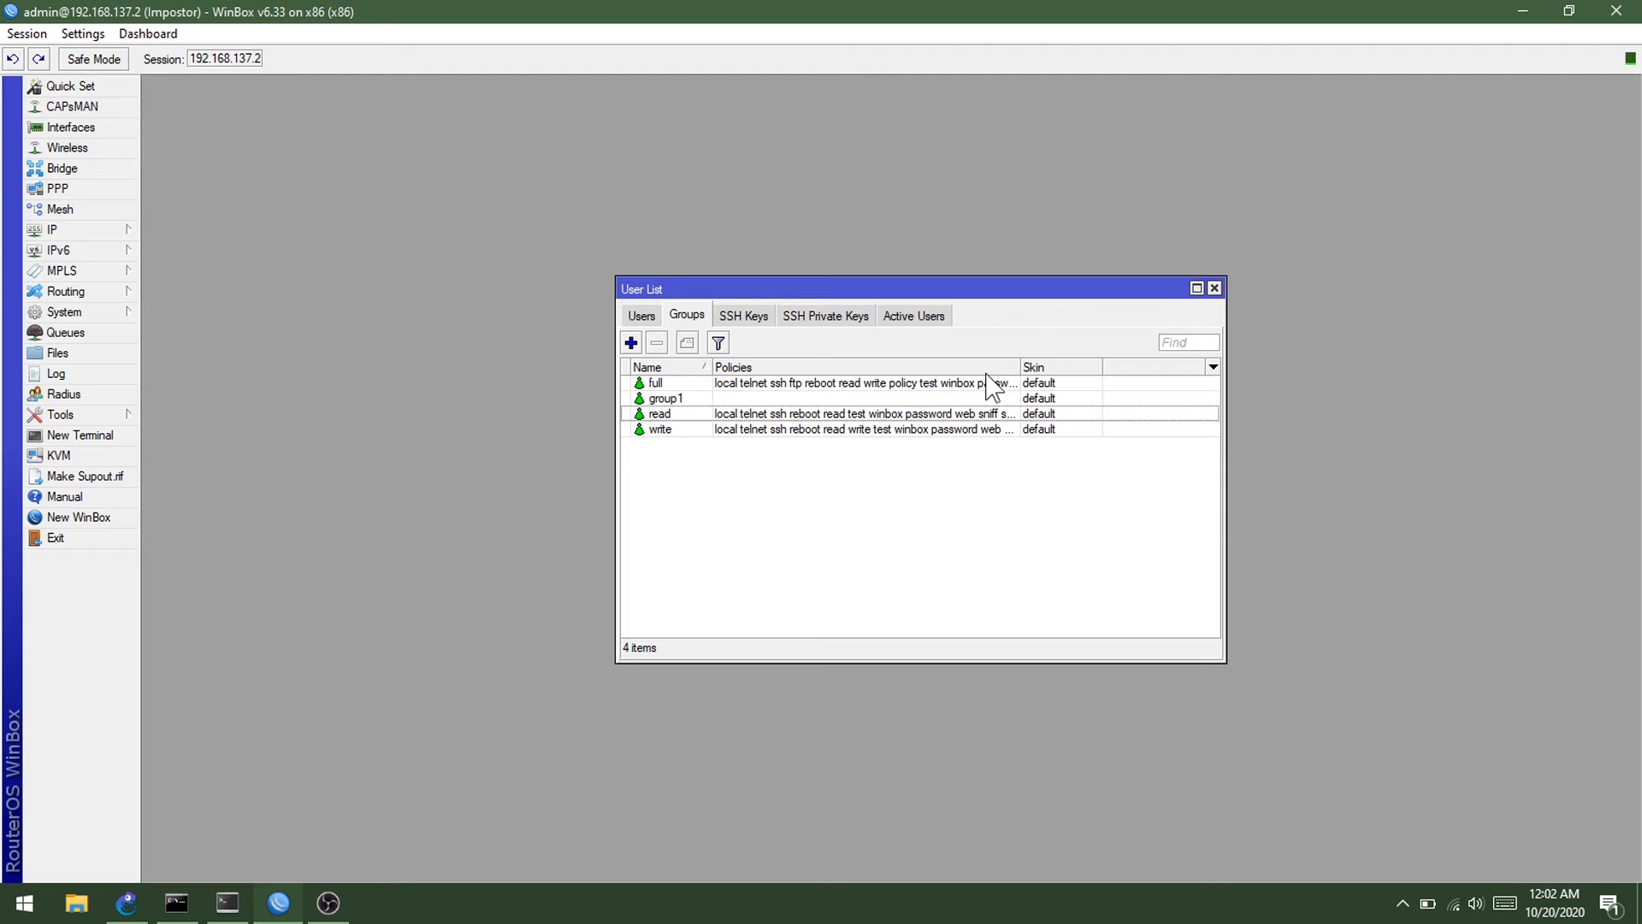
{"action": "left_click", "coordinate": [662, 400]}
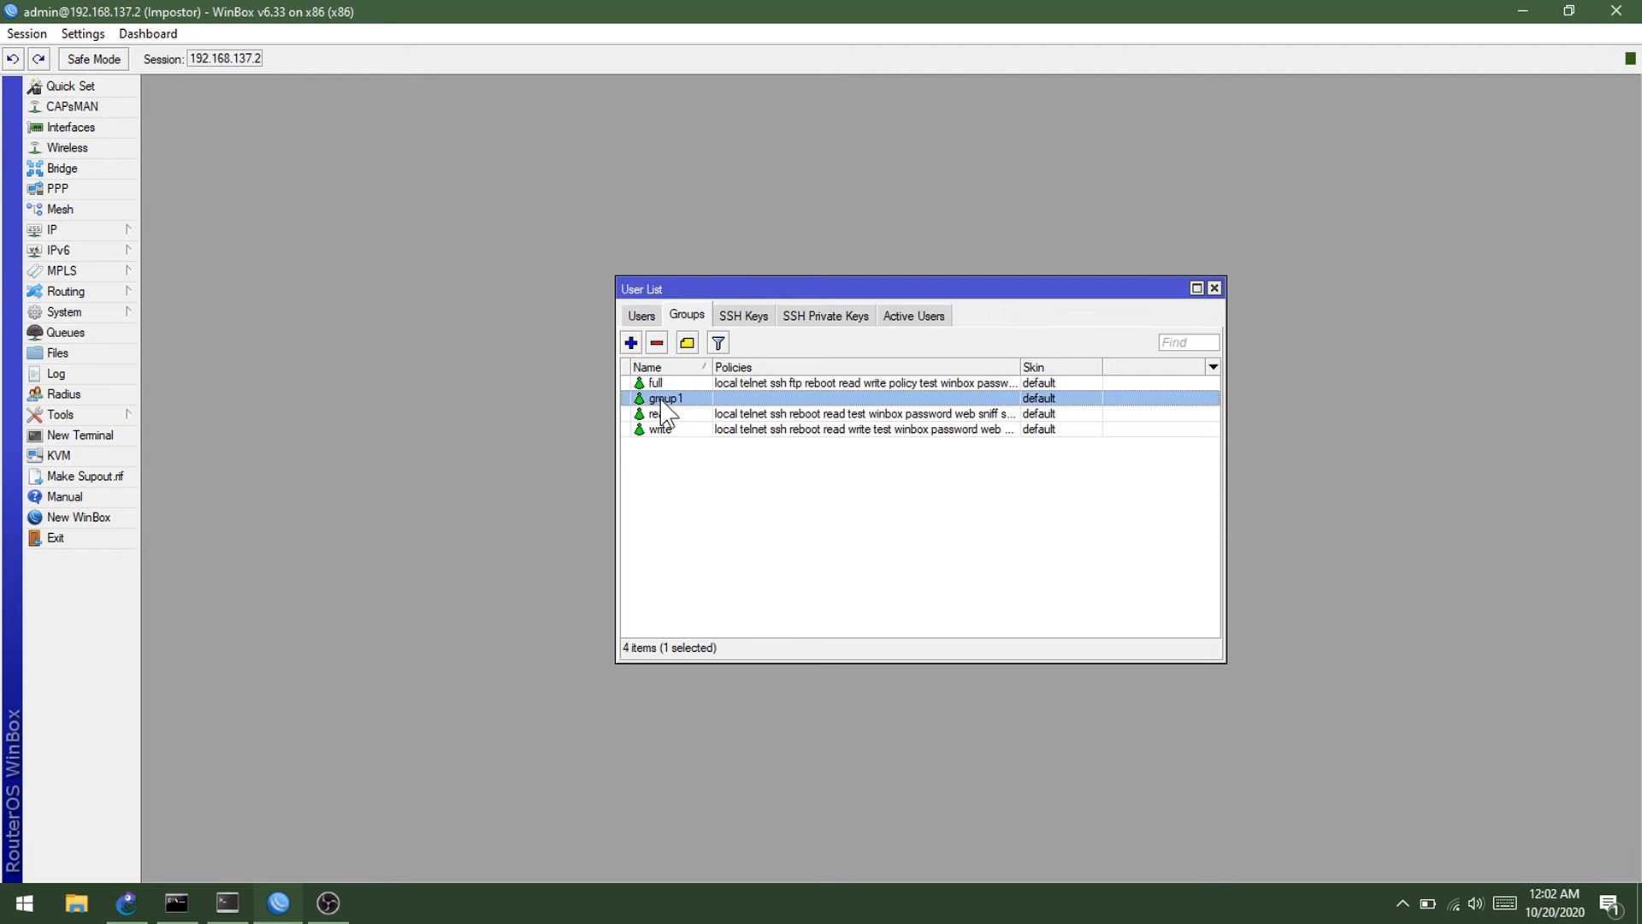
Add a user named user1 in the read group with the password left blank, and close the user list
{"action": "left_click", "coordinate": [658, 317]}
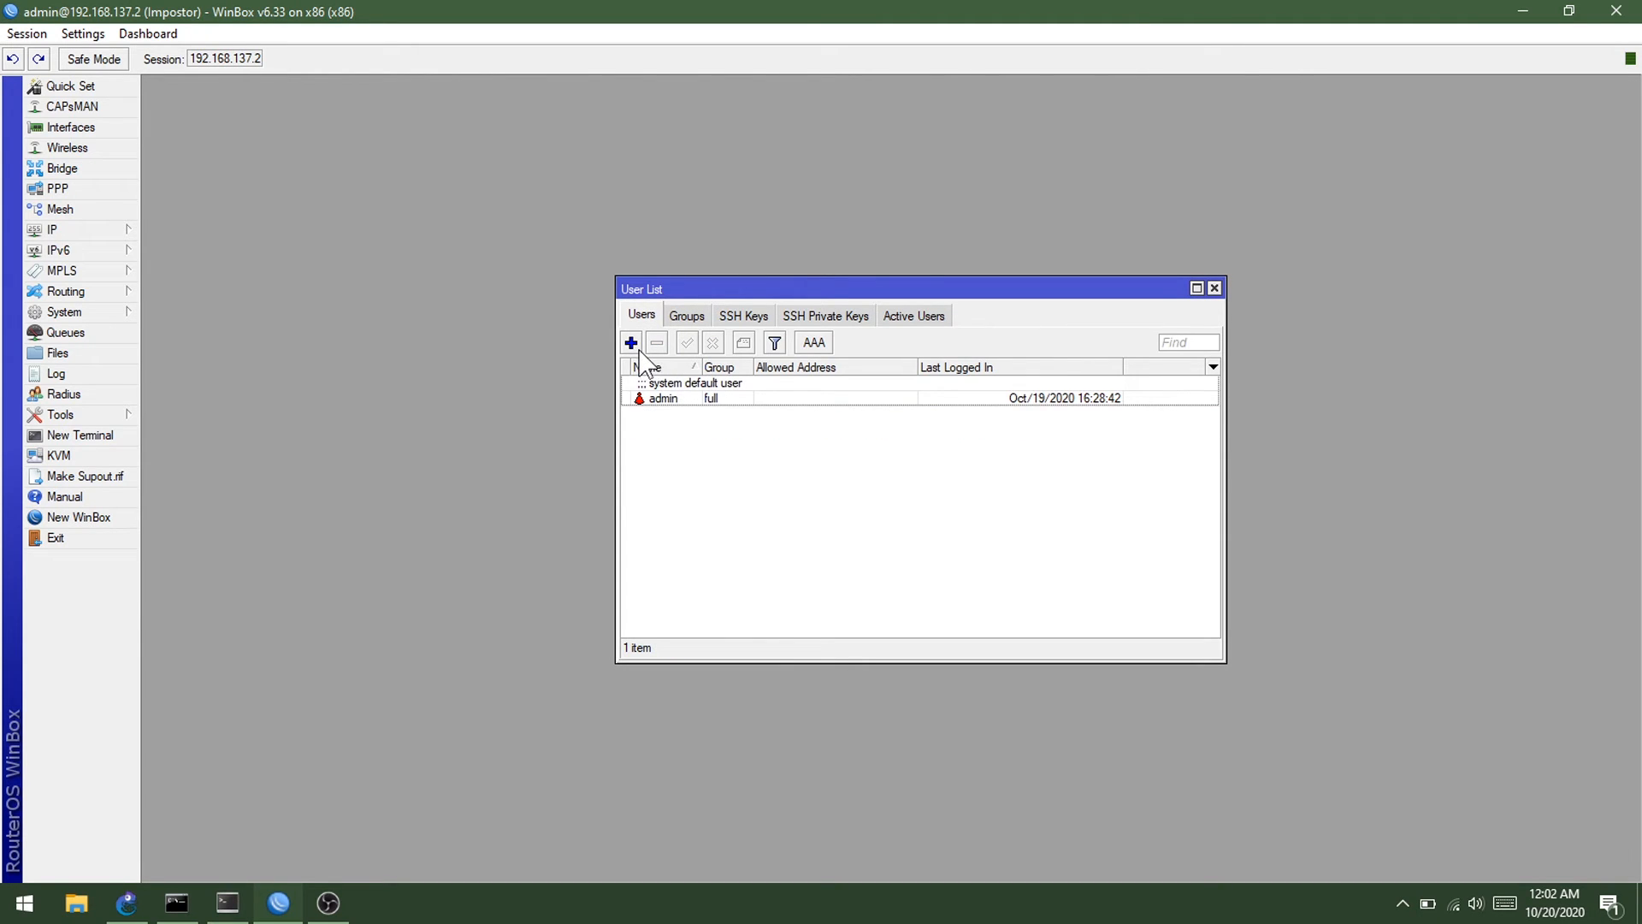
{"action": "left_click", "coordinate": [632, 343]}
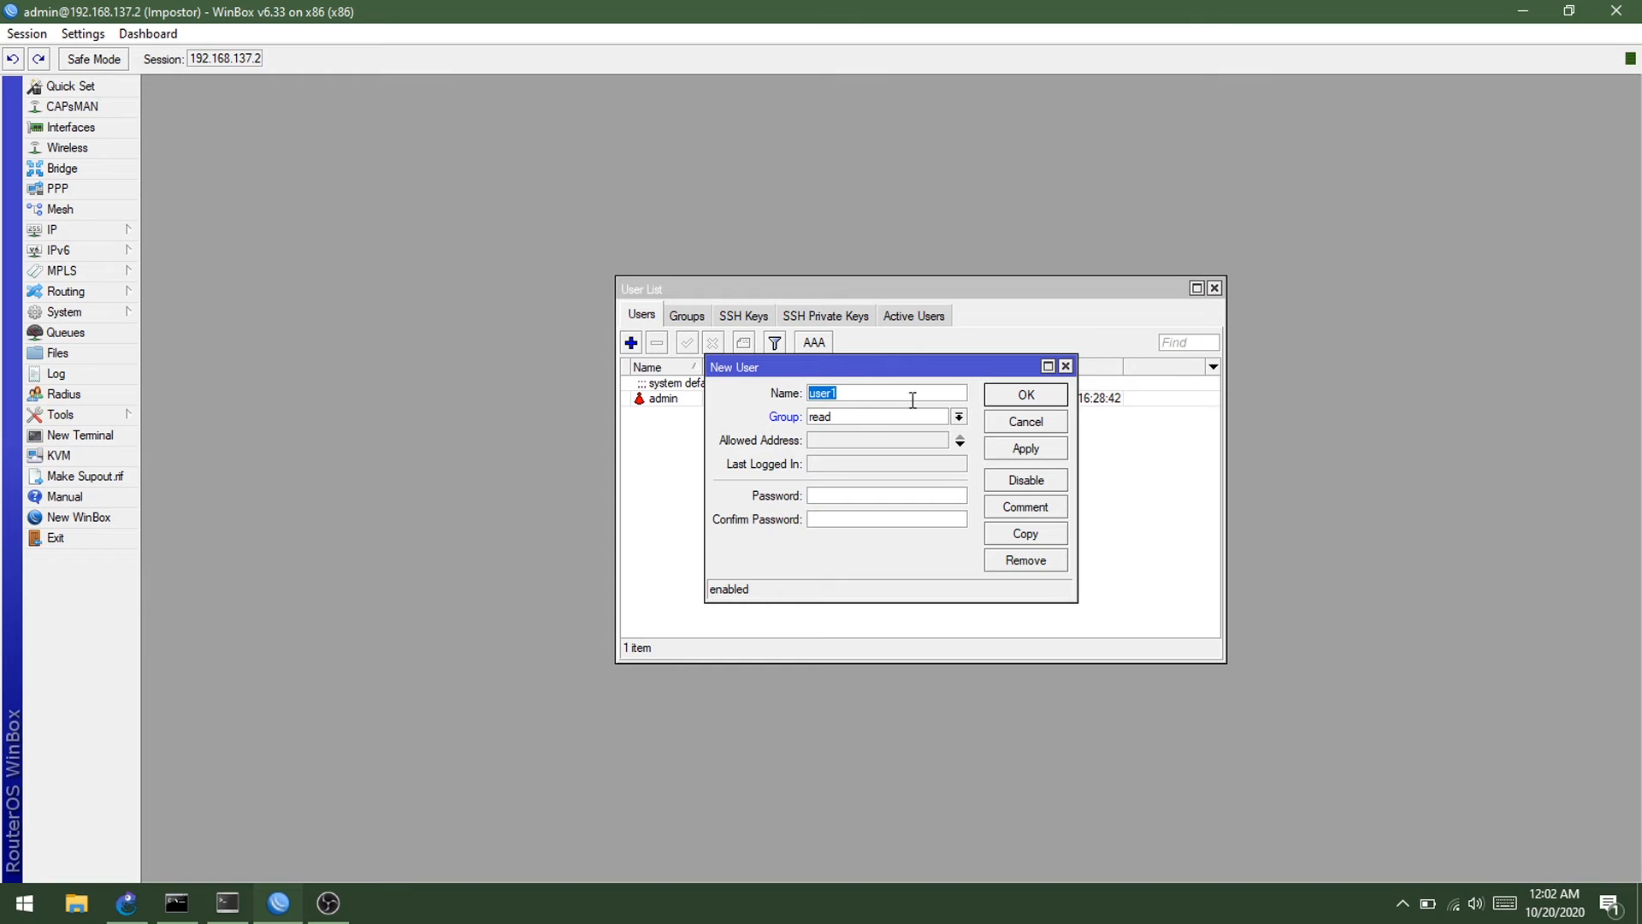
{"action": "left_click", "coordinate": [947, 419]}
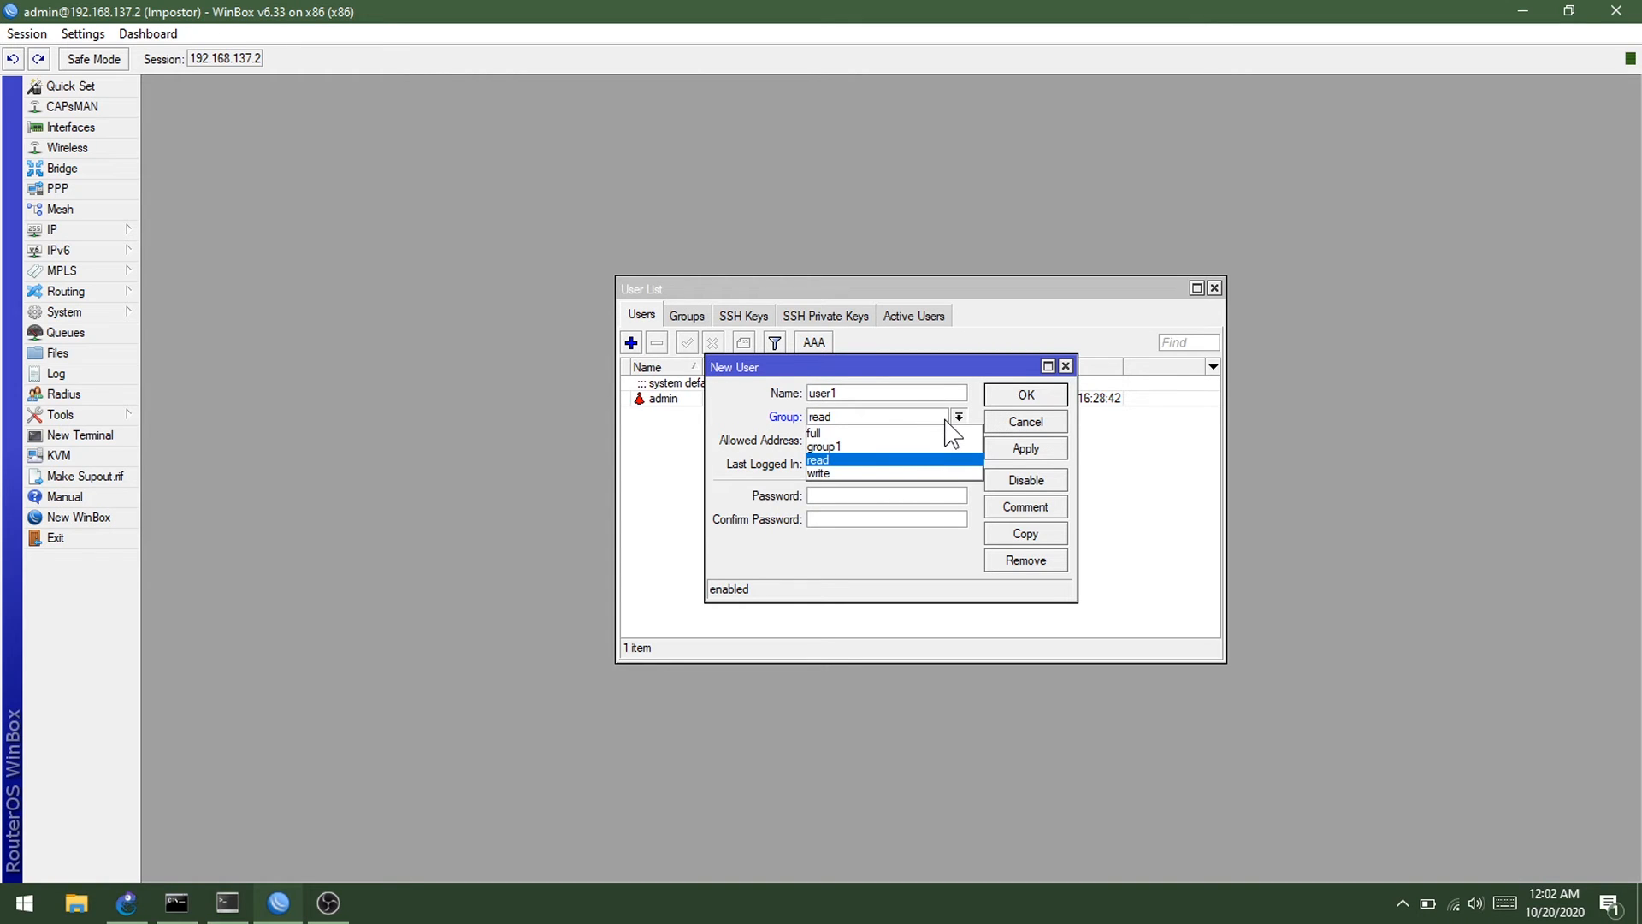
{"action": "left_click", "coordinate": [855, 473]}
{"action": "left_click", "coordinate": [874, 417]}
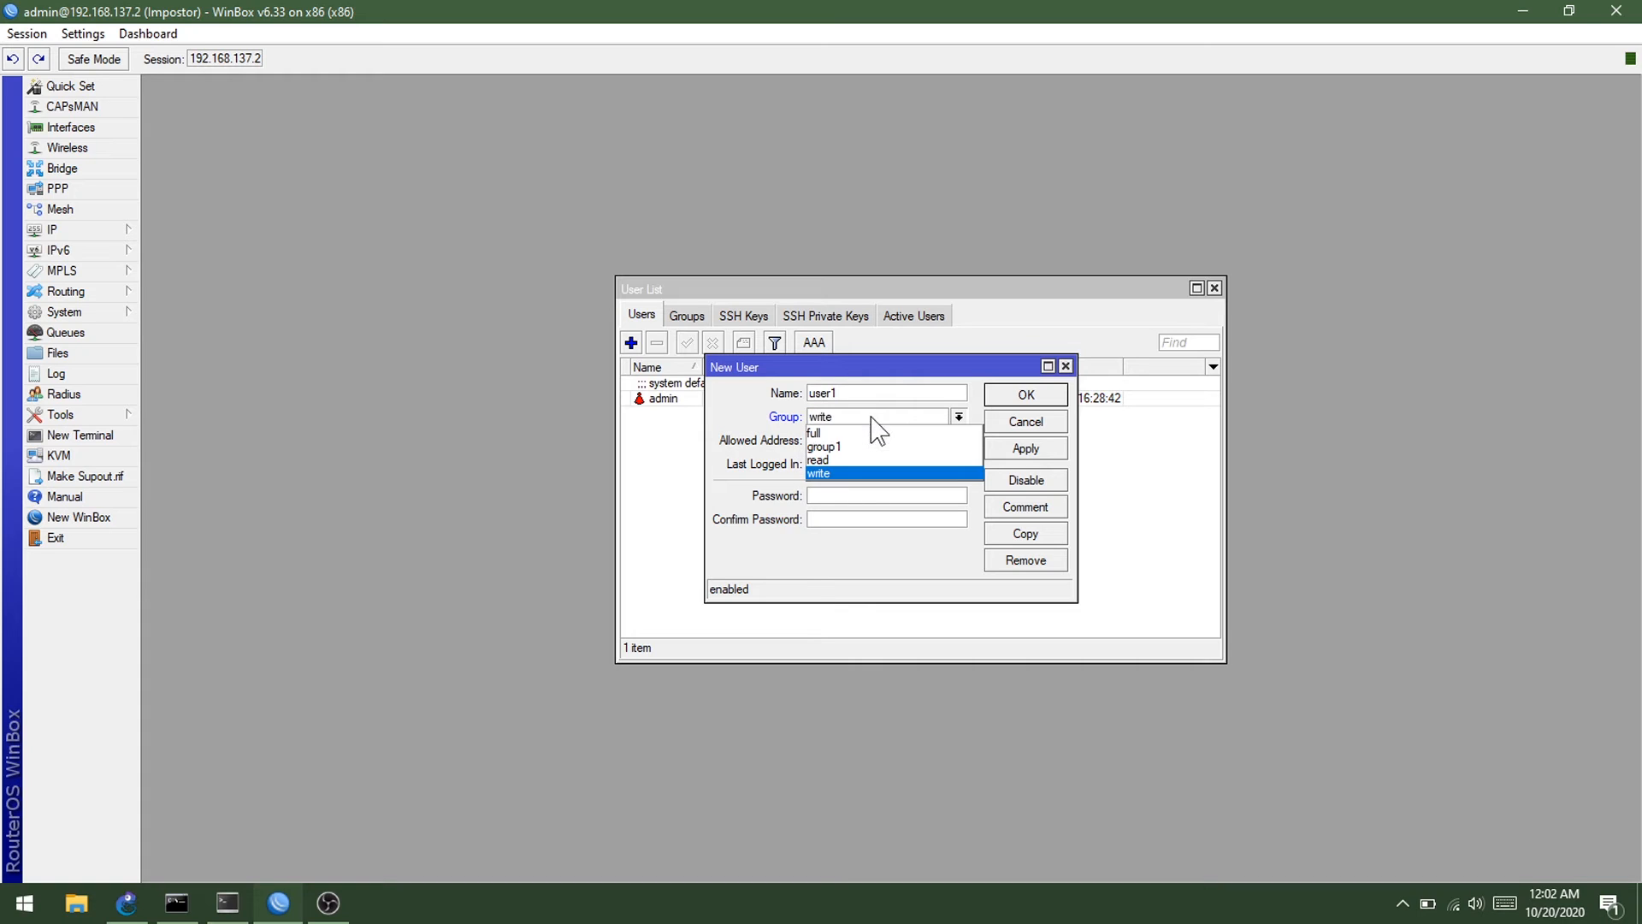
{"action": "left_click", "coordinate": [841, 461]}
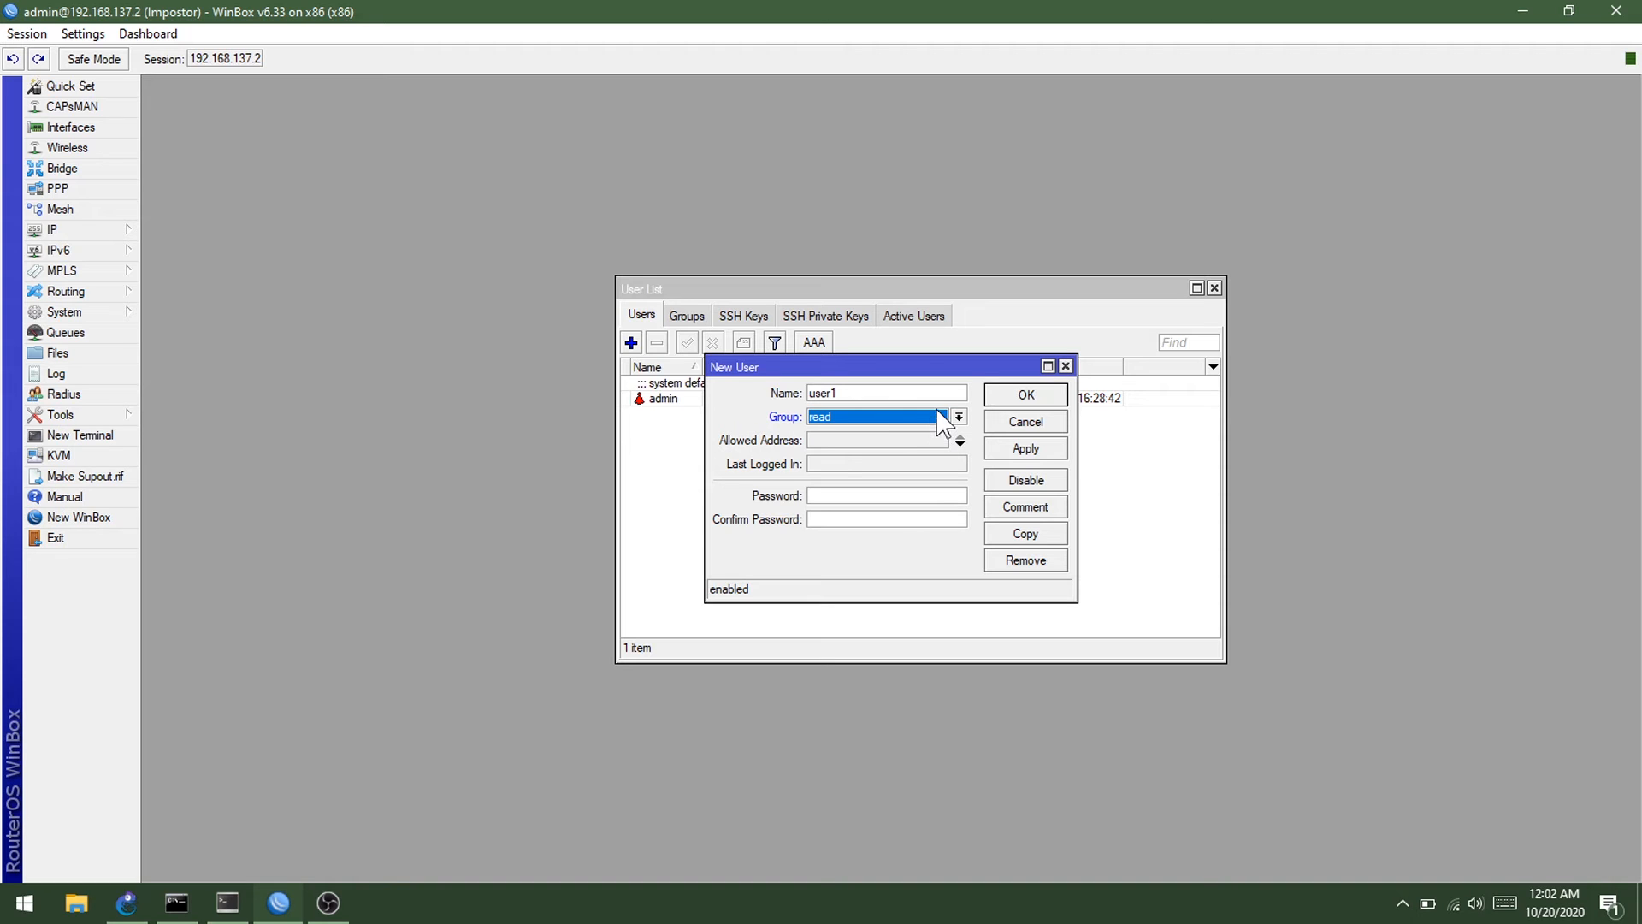
{"action": "left_click", "coordinate": [1025, 448]}
{"action": "left_click", "coordinate": [1025, 395]}
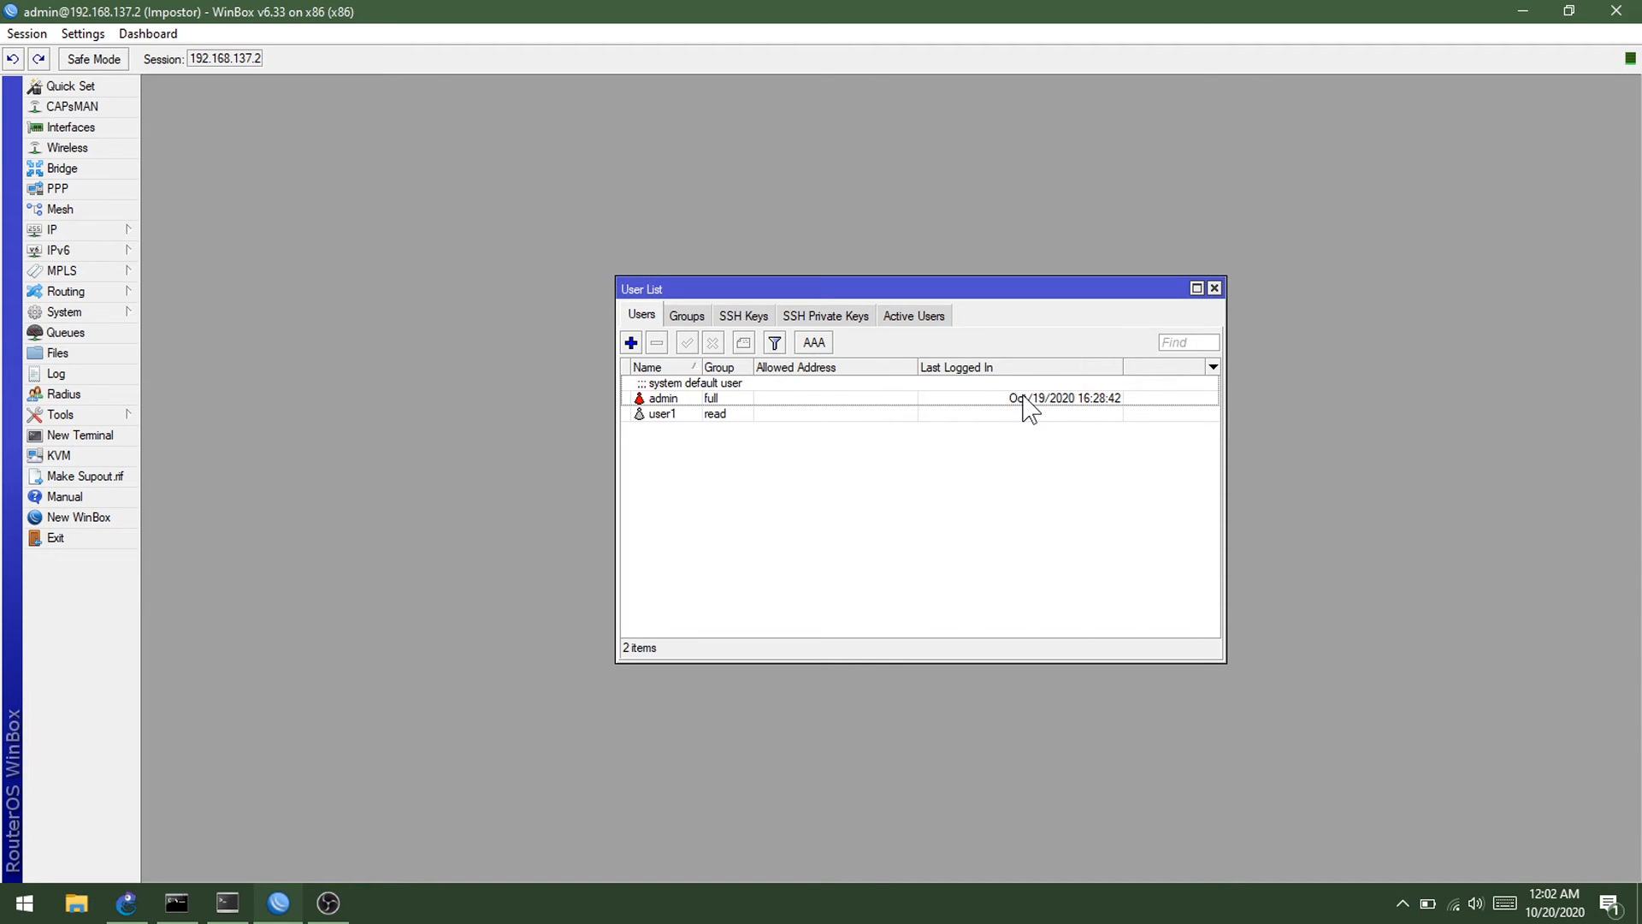
{"action": "left_click", "coordinate": [727, 414]}
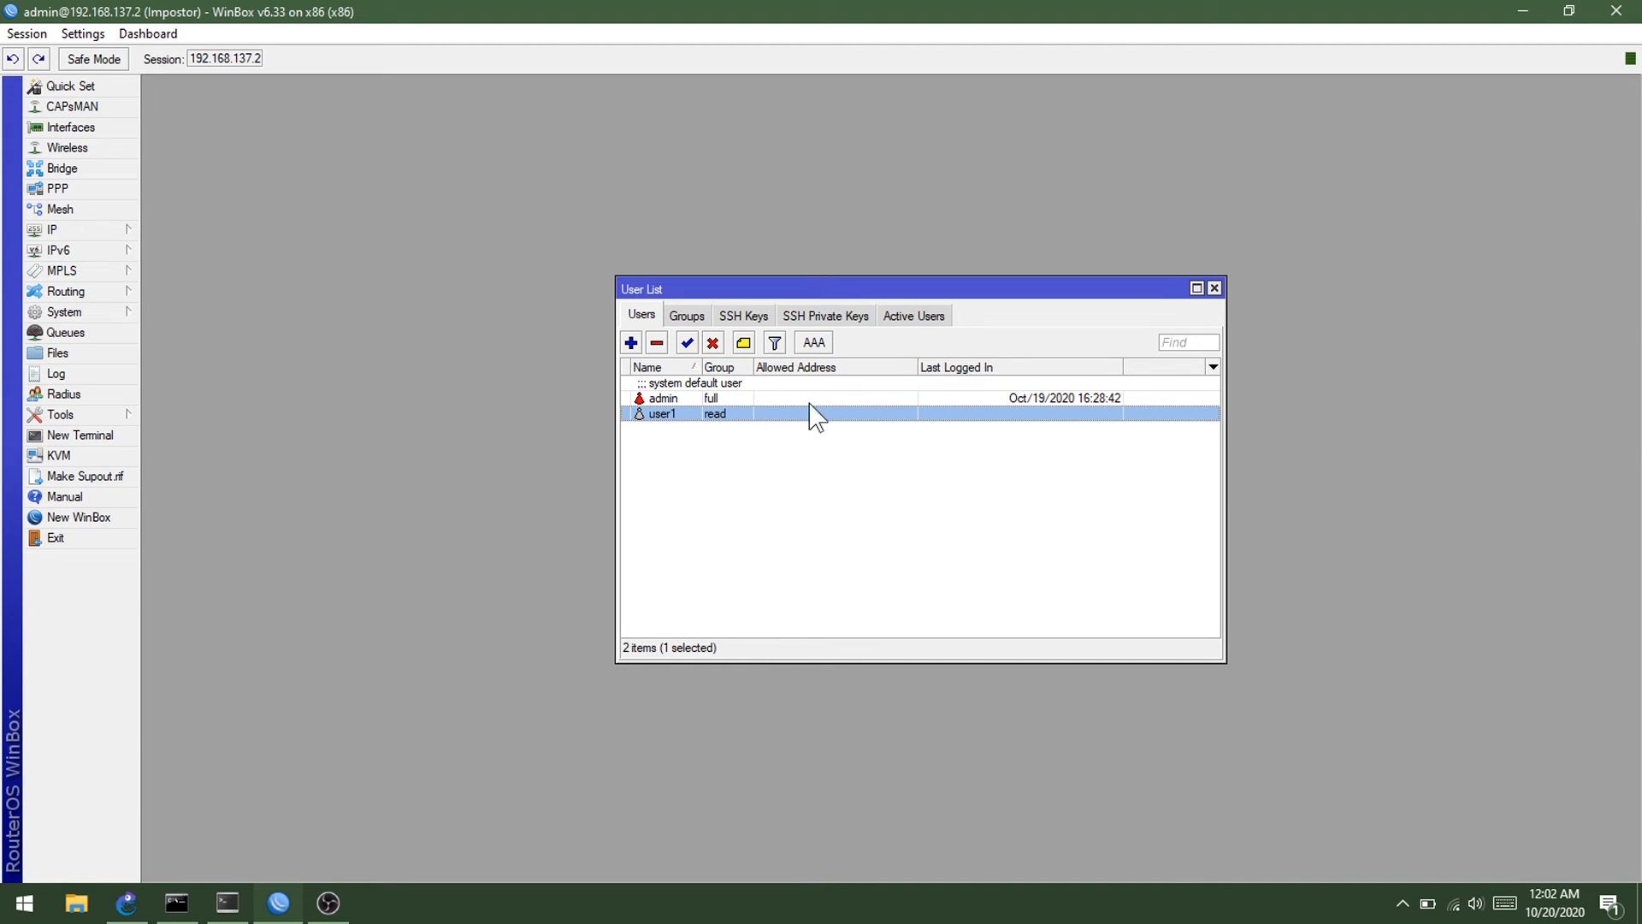
{"action": "left_click", "coordinate": [1214, 288]}
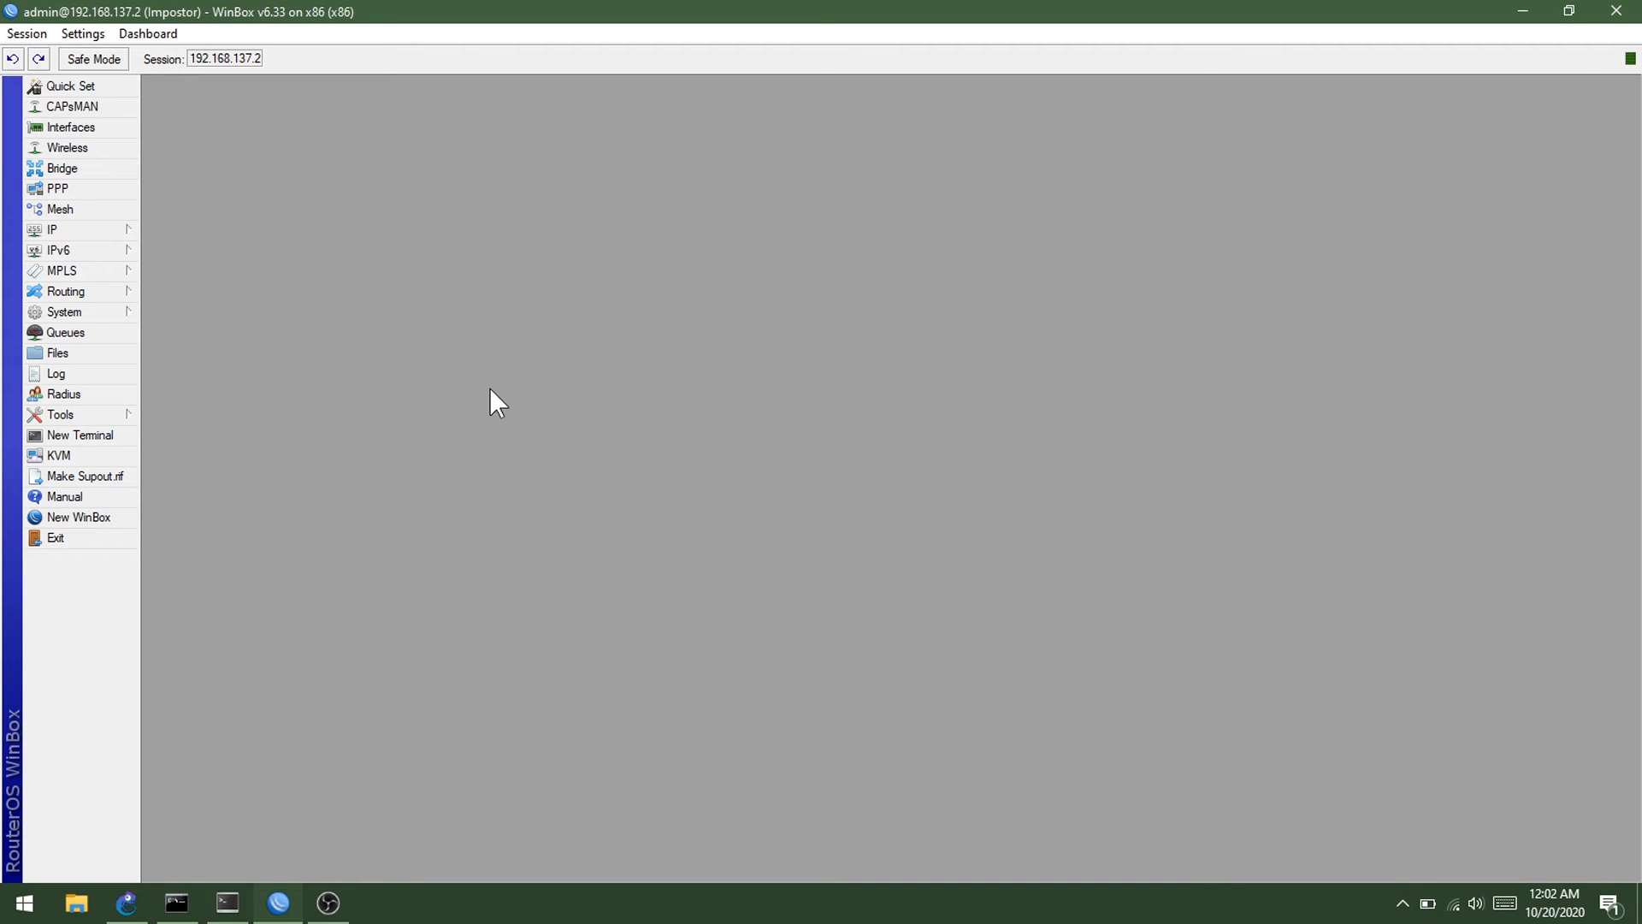
Open the system clock settings, examine the time and manual time zone options, and close them without changes
{"action": "left_click", "coordinate": [128, 317]}
{"action": "left_click", "coordinate": [162, 341]}
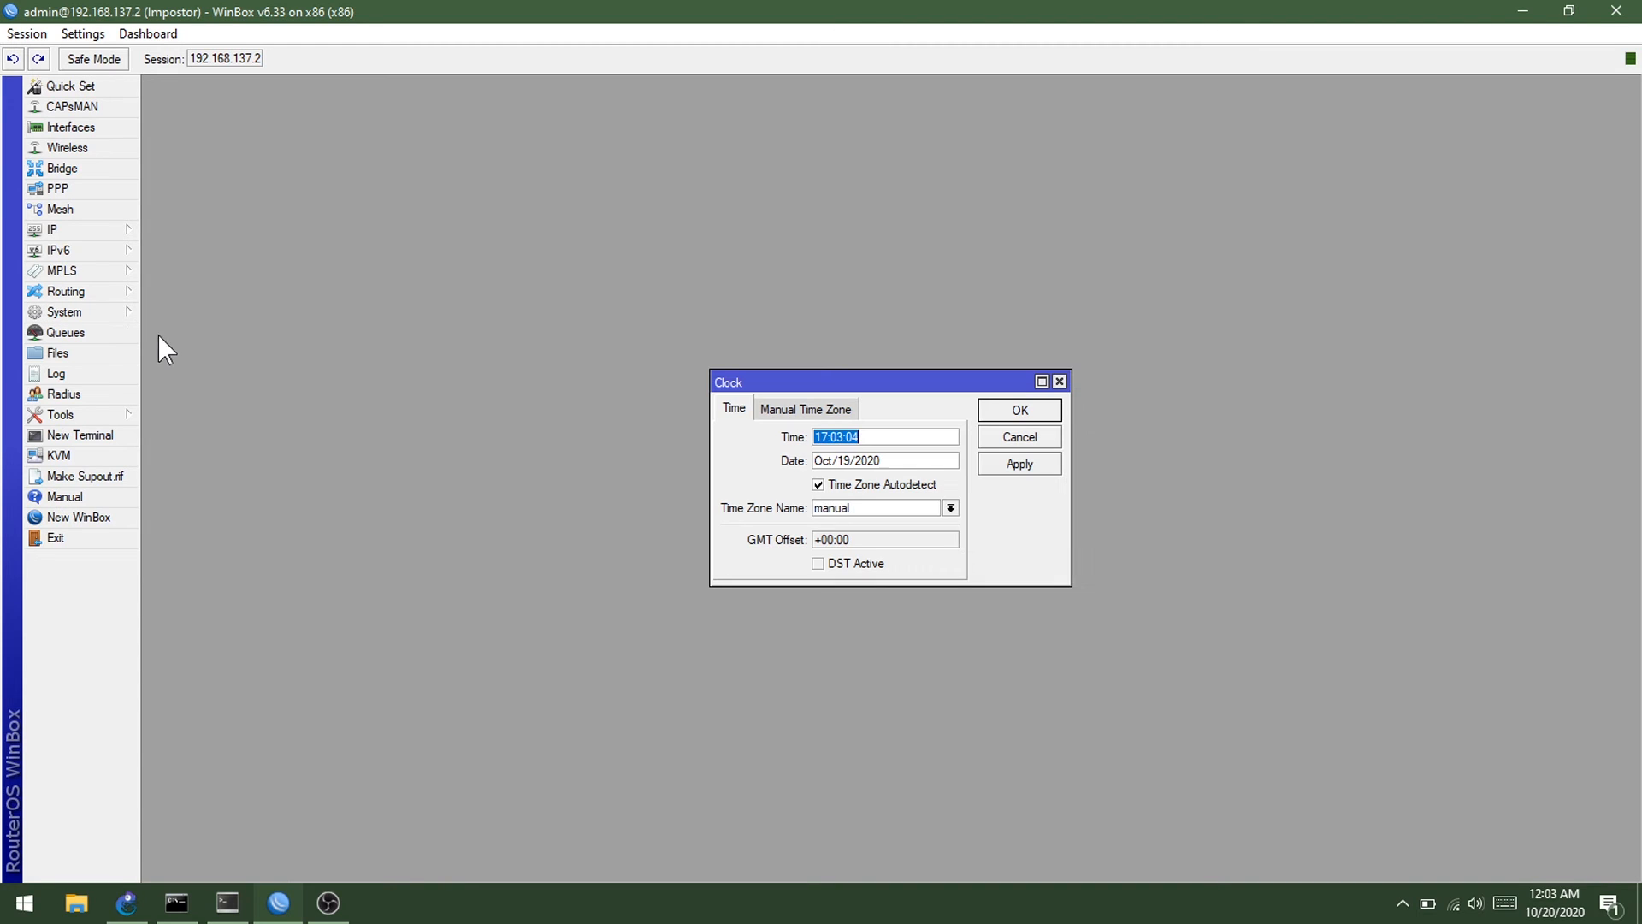
{"action": "left_click_drag", "start_coordinate": [839, 382], "coordinate": [865, 346]}
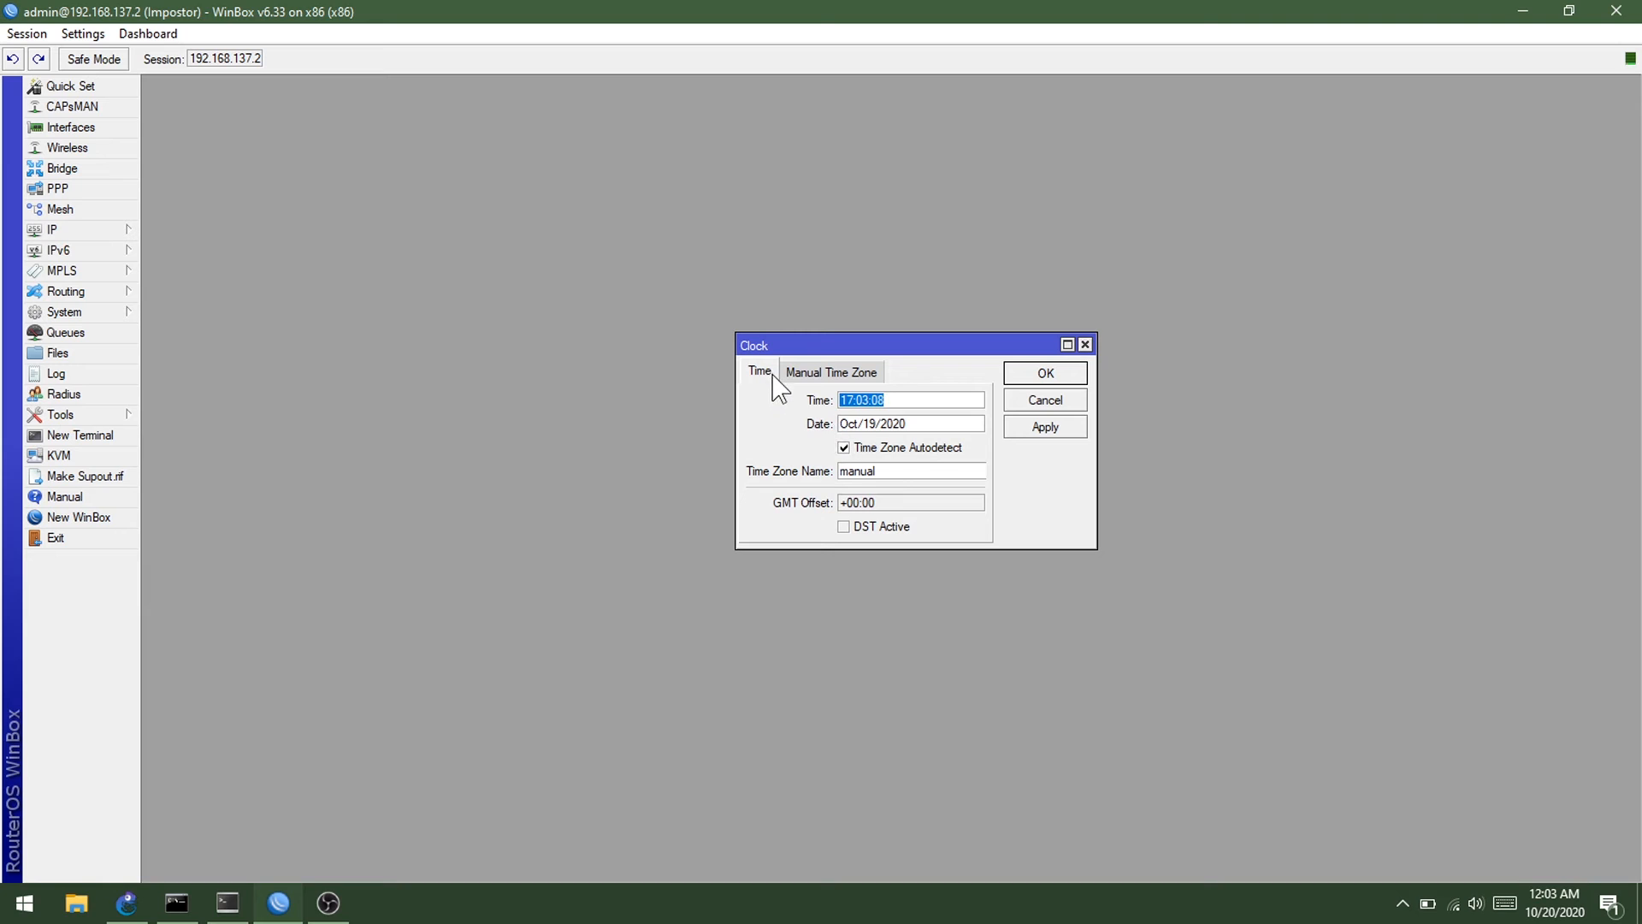
{"action": "left_click", "coordinate": [897, 399]}
{"action": "left_click", "coordinate": [834, 373]}
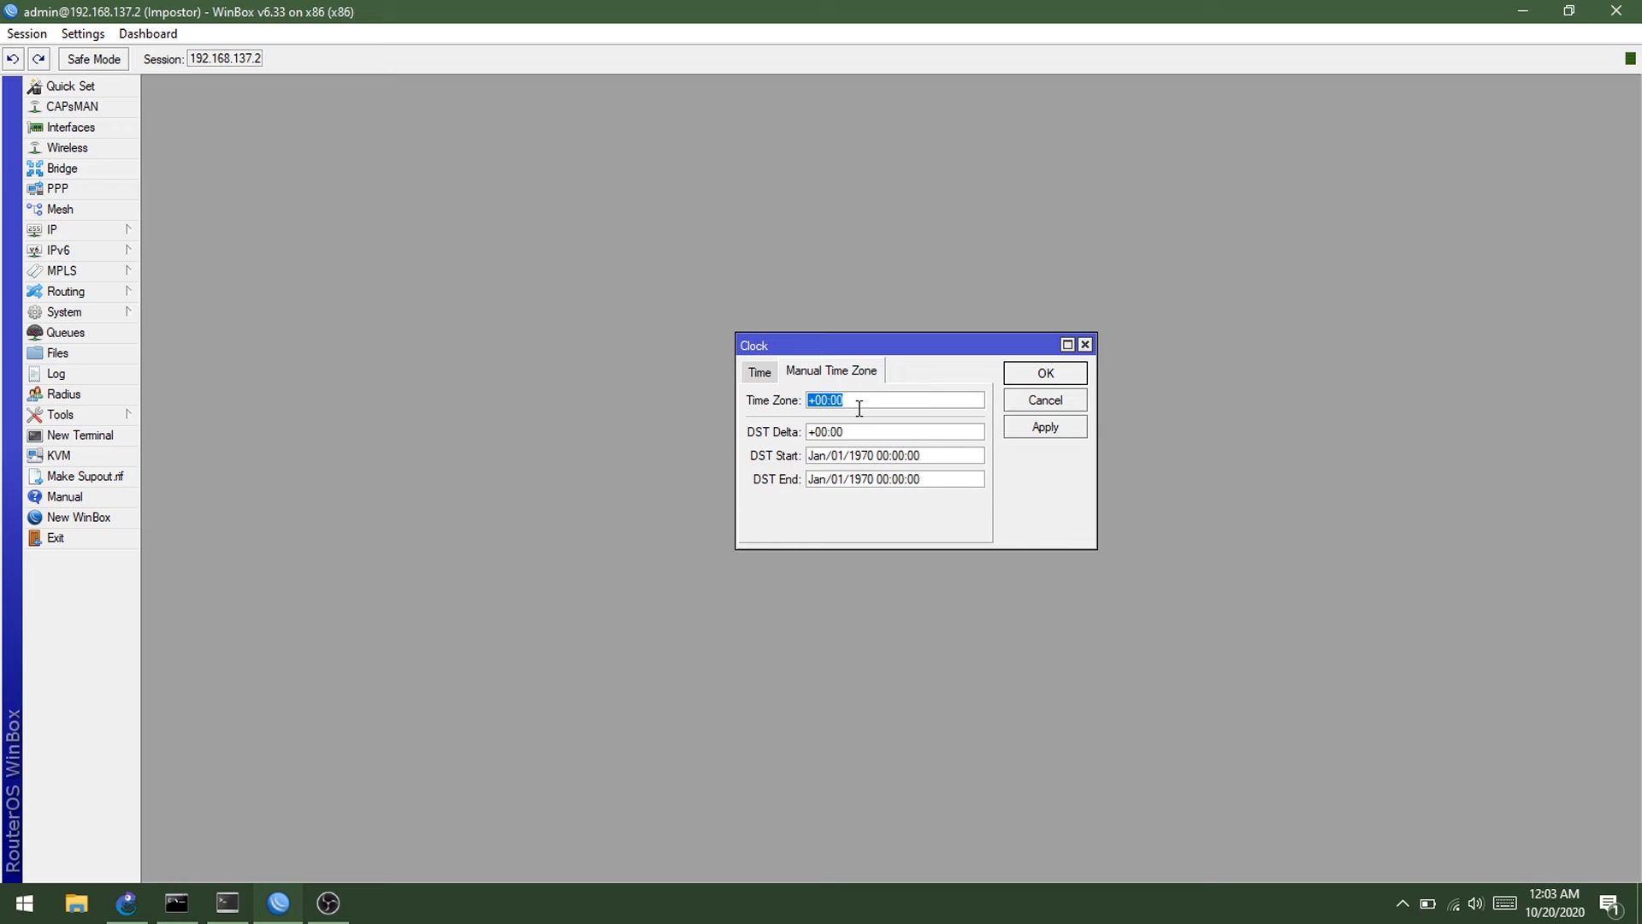
{"action": "left_click", "coordinate": [849, 403]}
{"action": "left_click", "coordinate": [760, 372]}
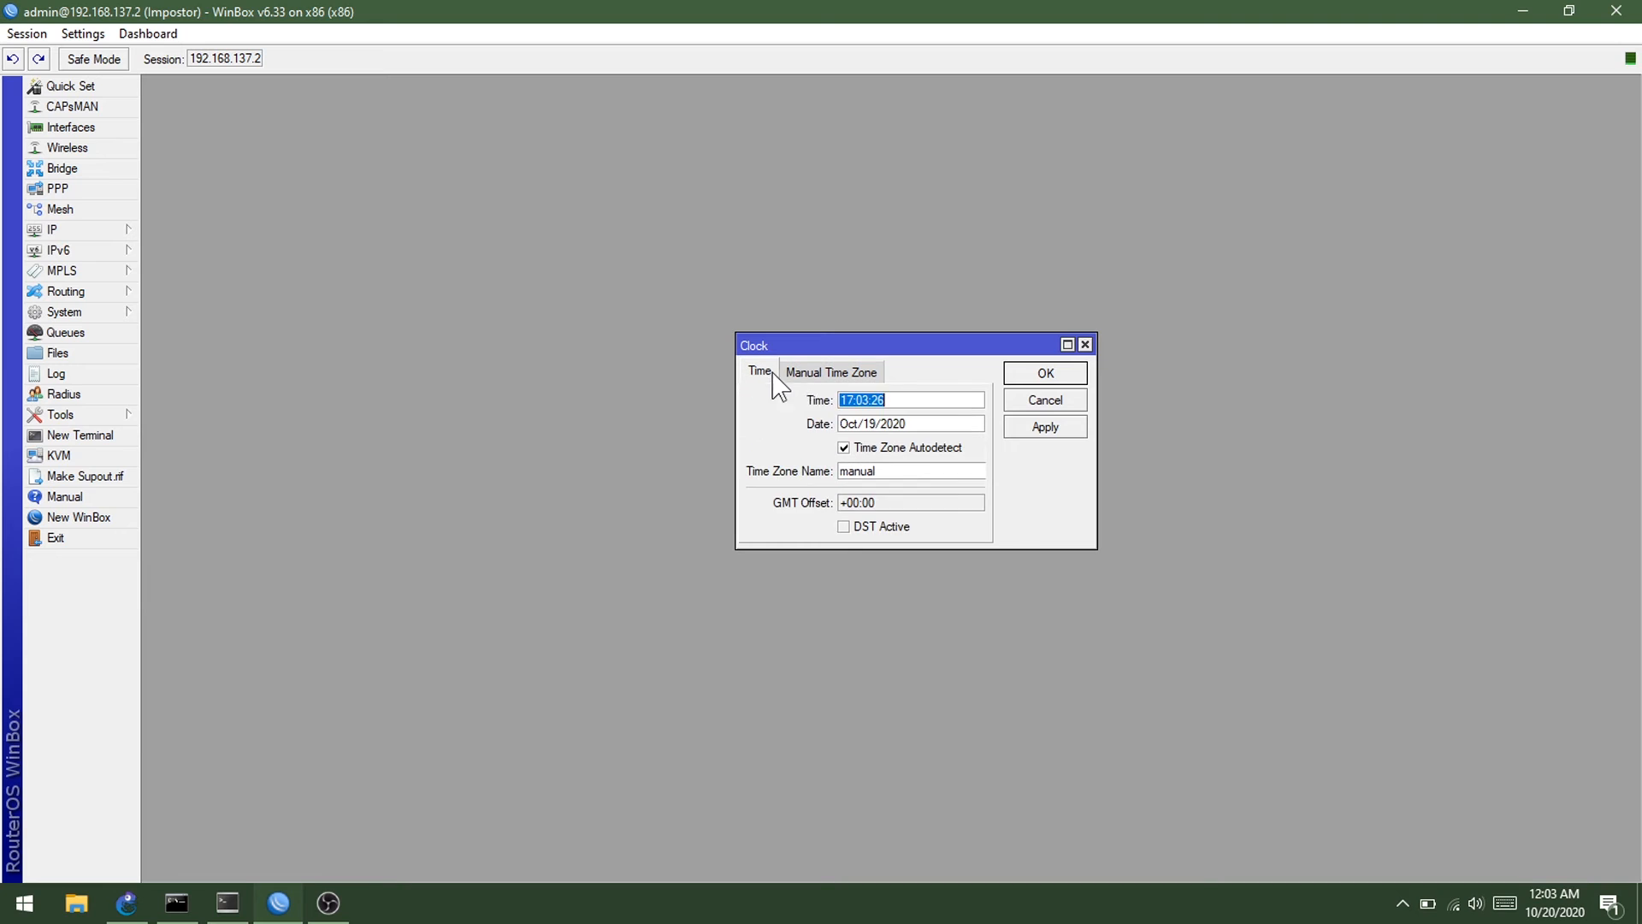
{"action": "left_click", "coordinate": [1084, 345]}
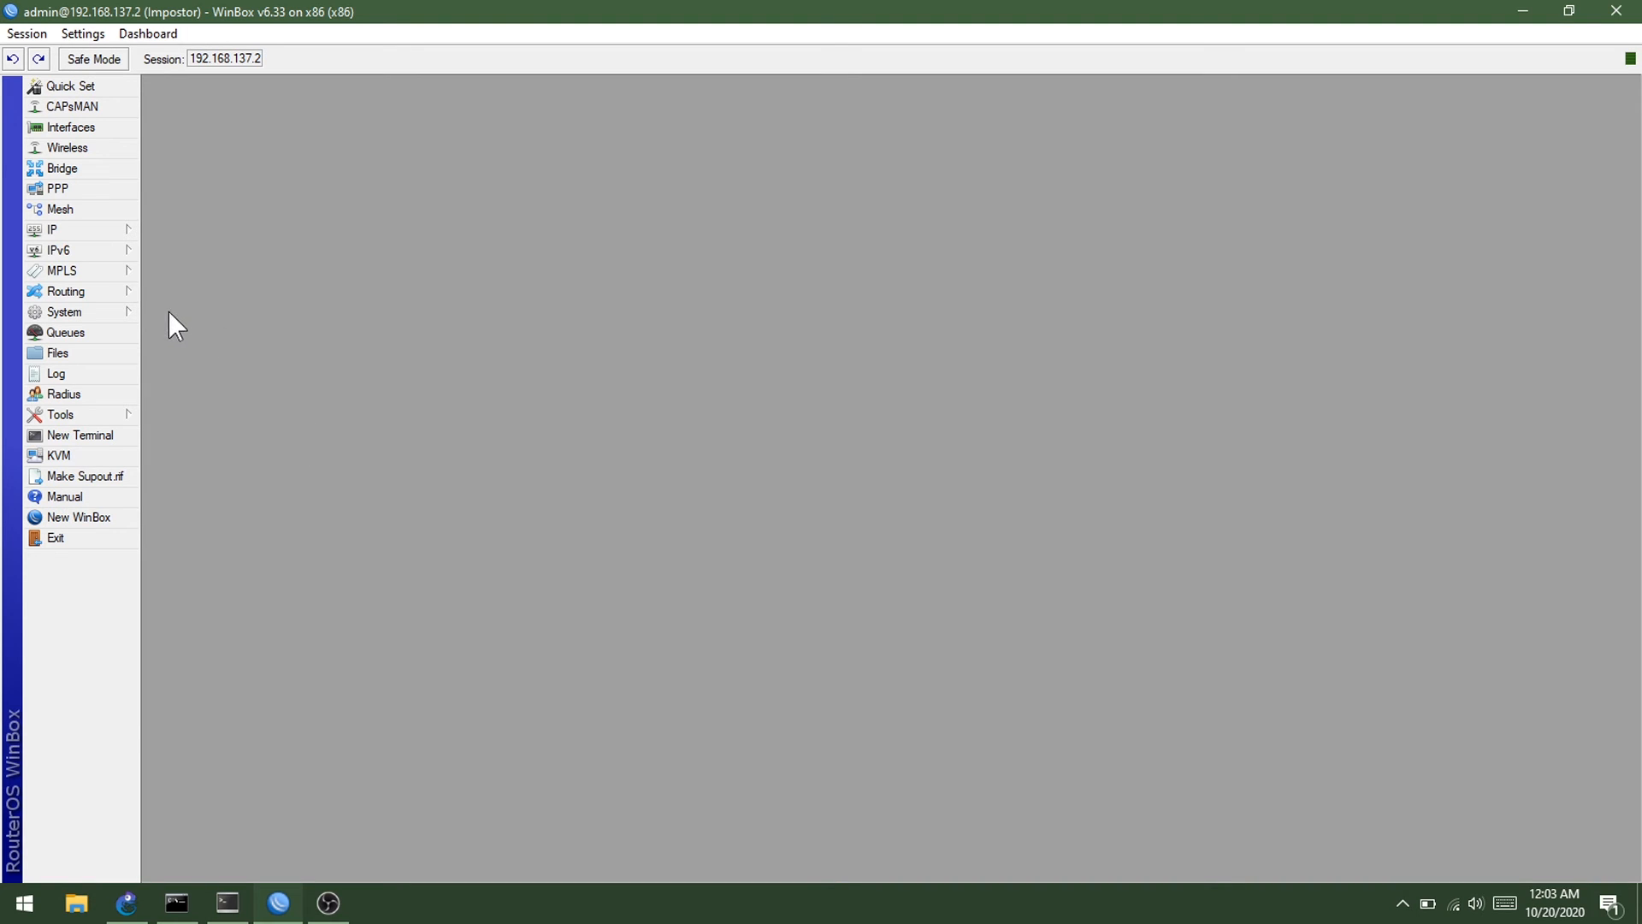
Open the system's package list and examine the installed packages and their versions, selecting the lcd package
{"action": "left_click", "coordinate": [127, 311]}
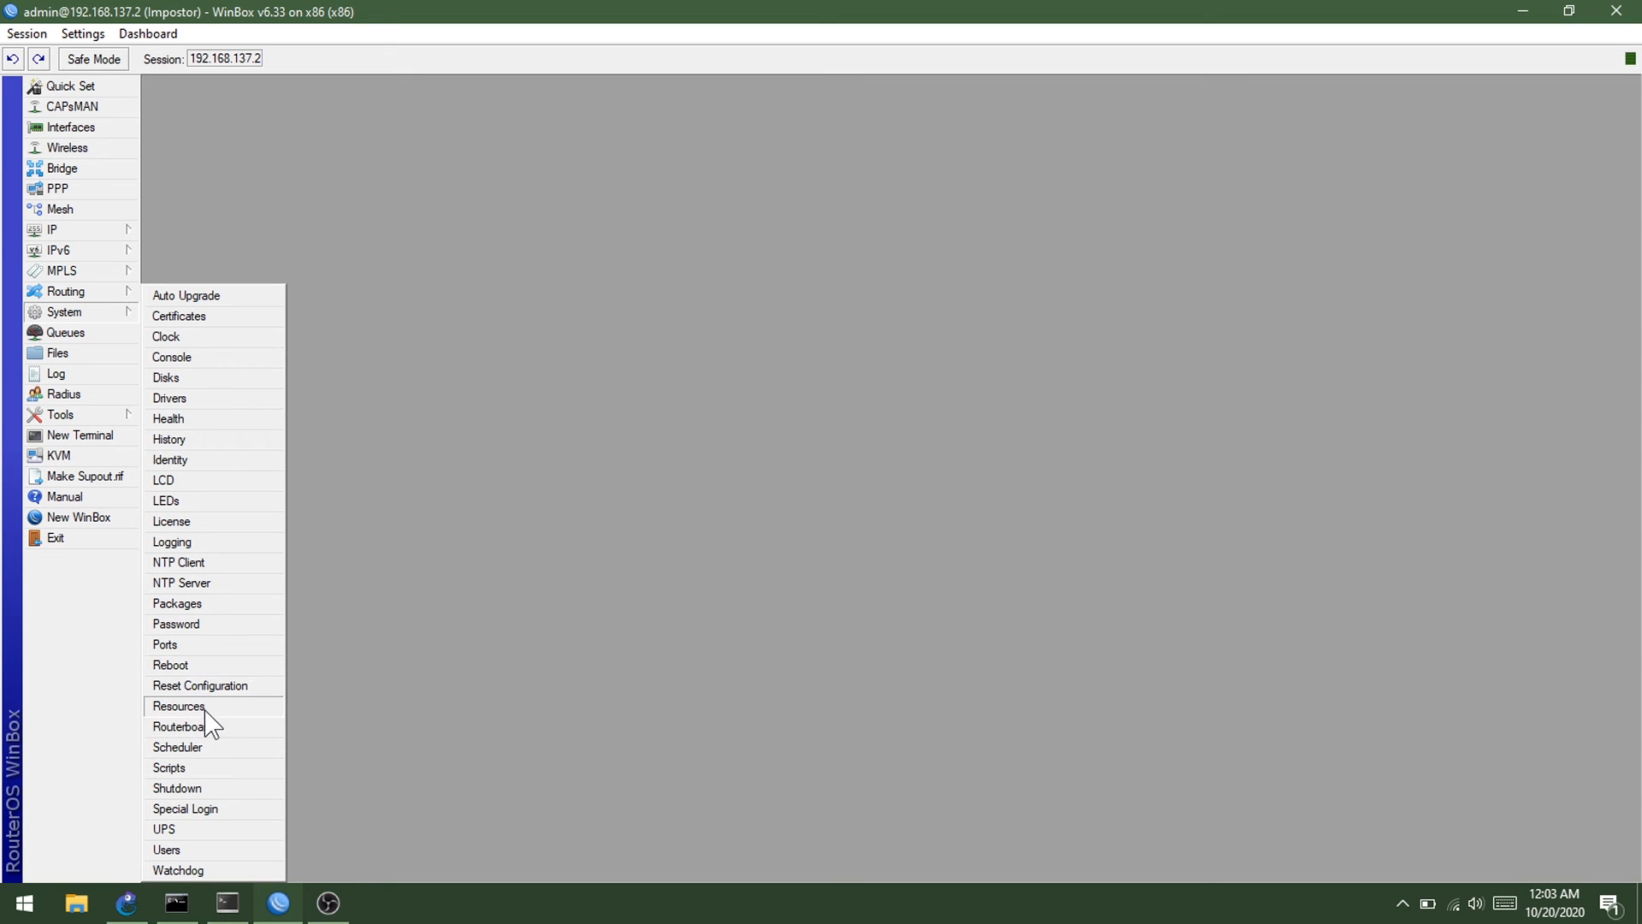
{"action": "left_click", "coordinate": [199, 603]}
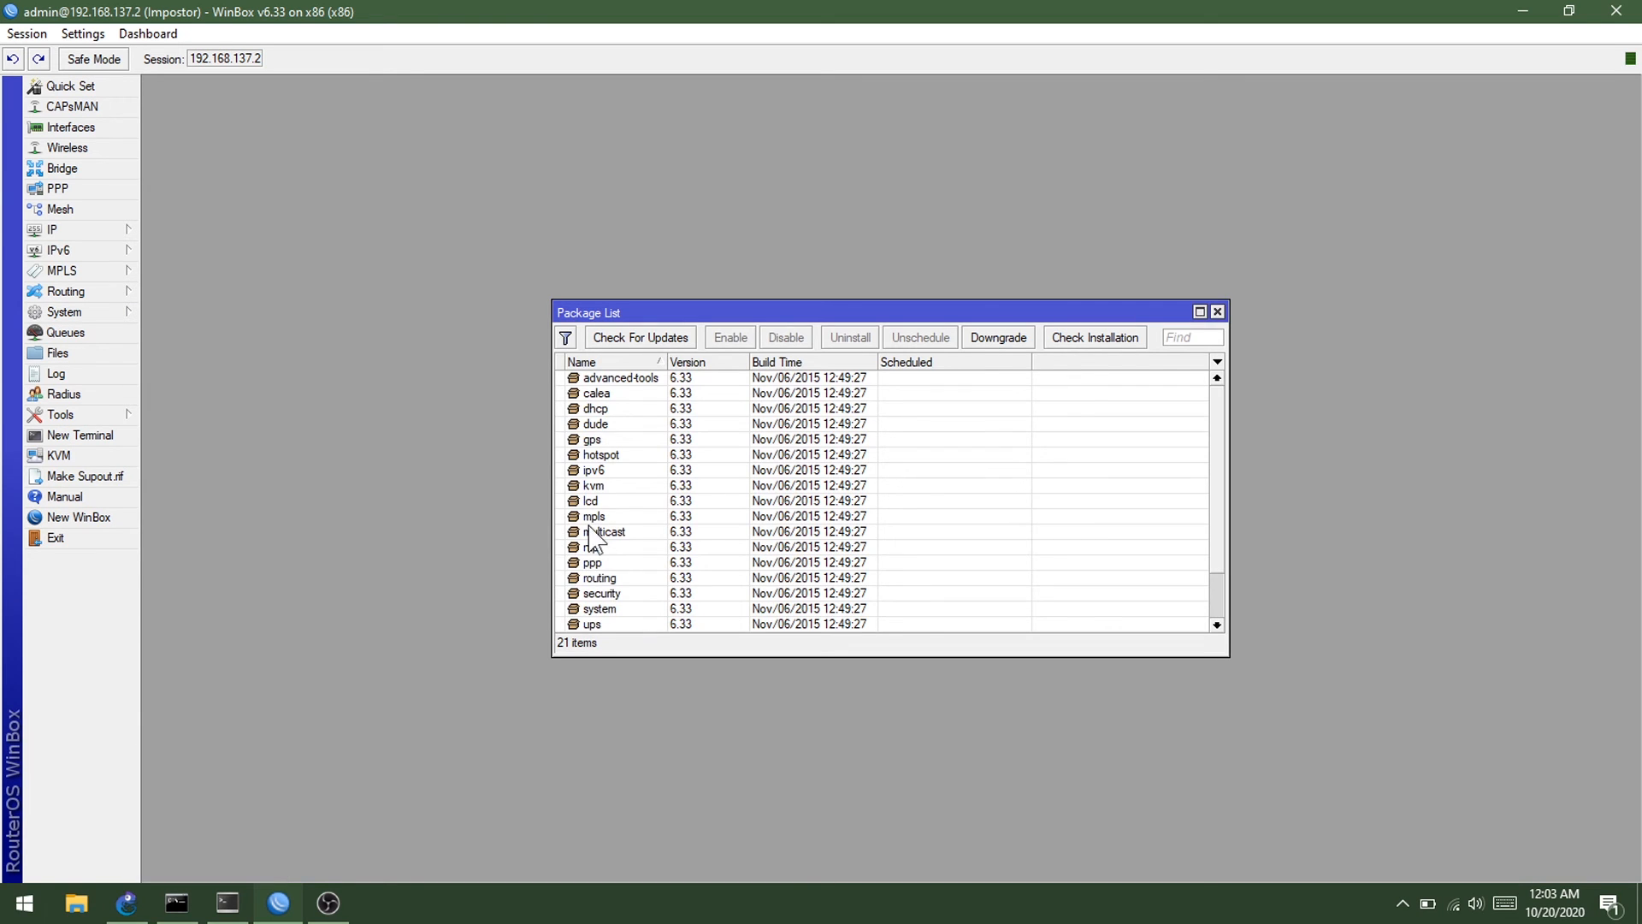
{"action": "scroll", "coordinate": [701, 515], "scroll_direction": "down", "scroll_amount": 2}
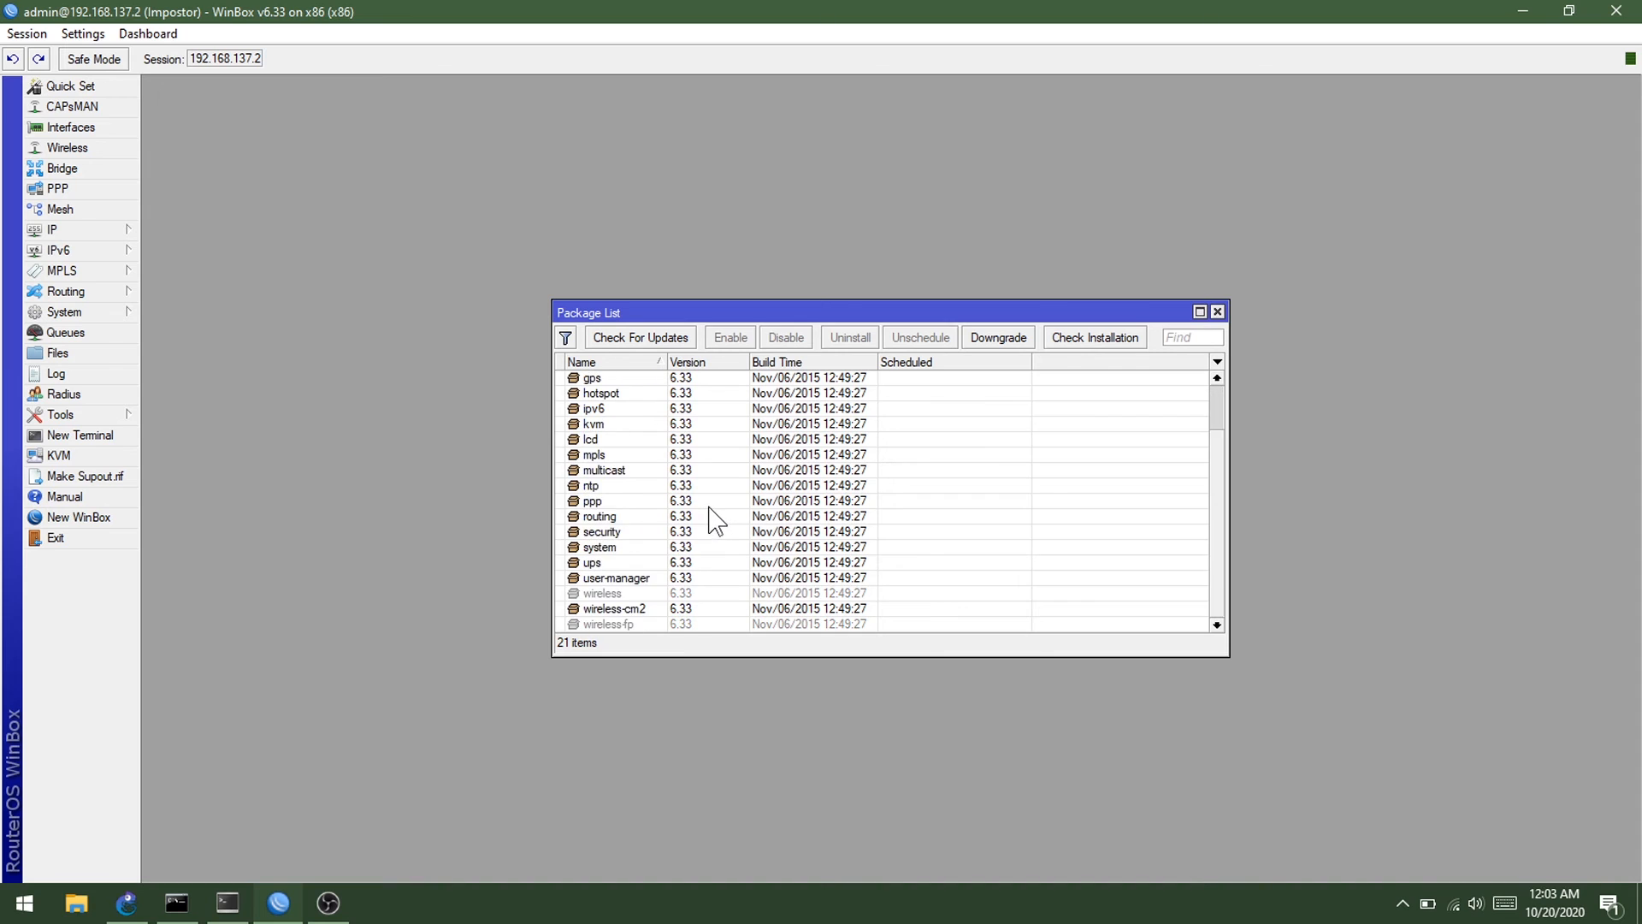
{"action": "scroll", "coordinate": [704, 511], "scroll_direction": "up", "scroll_amount": 2}
{"action": "scroll", "coordinate": [709, 513], "scroll_direction": "down", "scroll_amount": 2}
{"action": "left_click", "coordinate": [756, 469]}
{"action": "scroll", "coordinate": [756, 466], "scroll_direction": "up", "scroll_amount": 2}
{"action": "left_click", "coordinate": [724, 392]}
{"action": "left_click", "coordinate": [717, 502]}
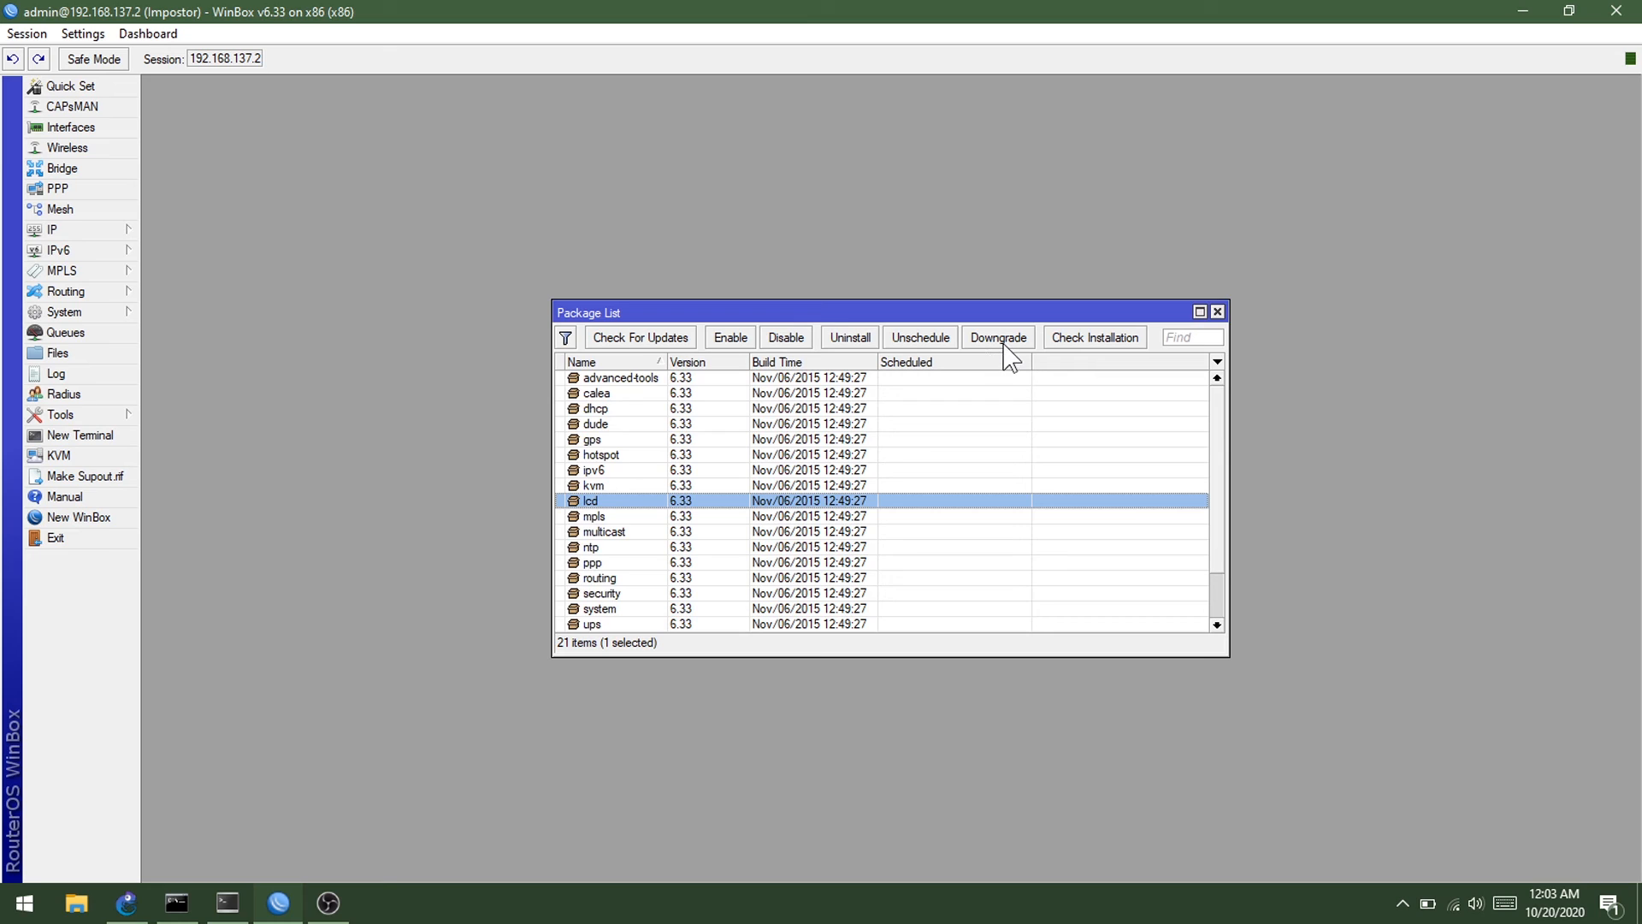
Start the package installation check and close it while it is running
{"action": "left_click", "coordinate": [1073, 347]}
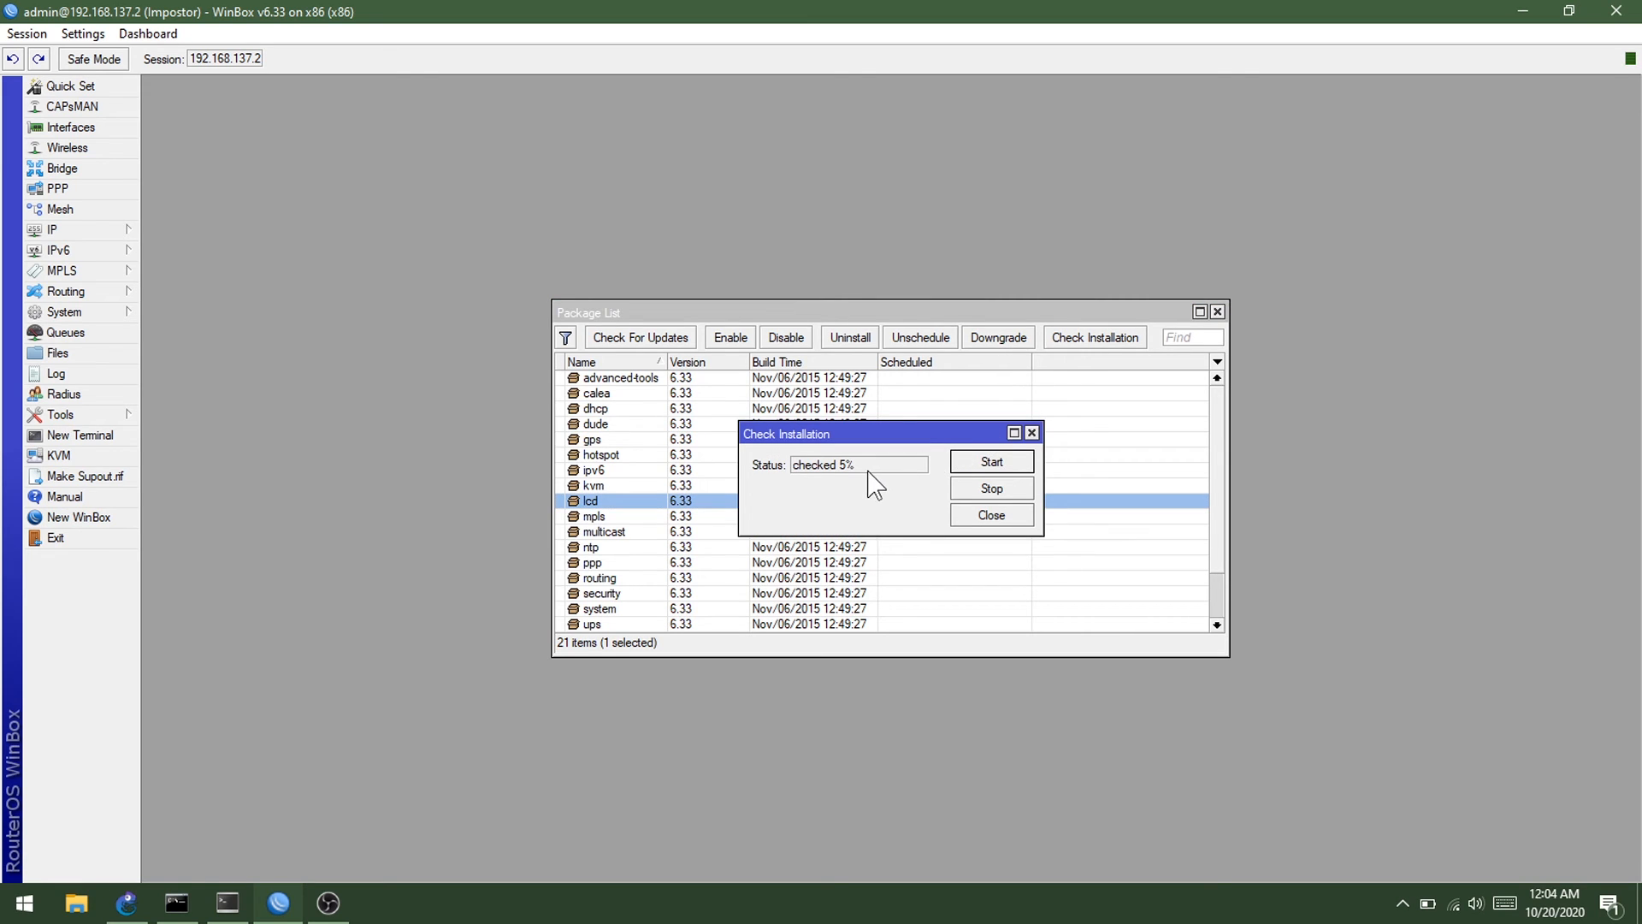
{"action": "left_click", "coordinate": [972, 462]}
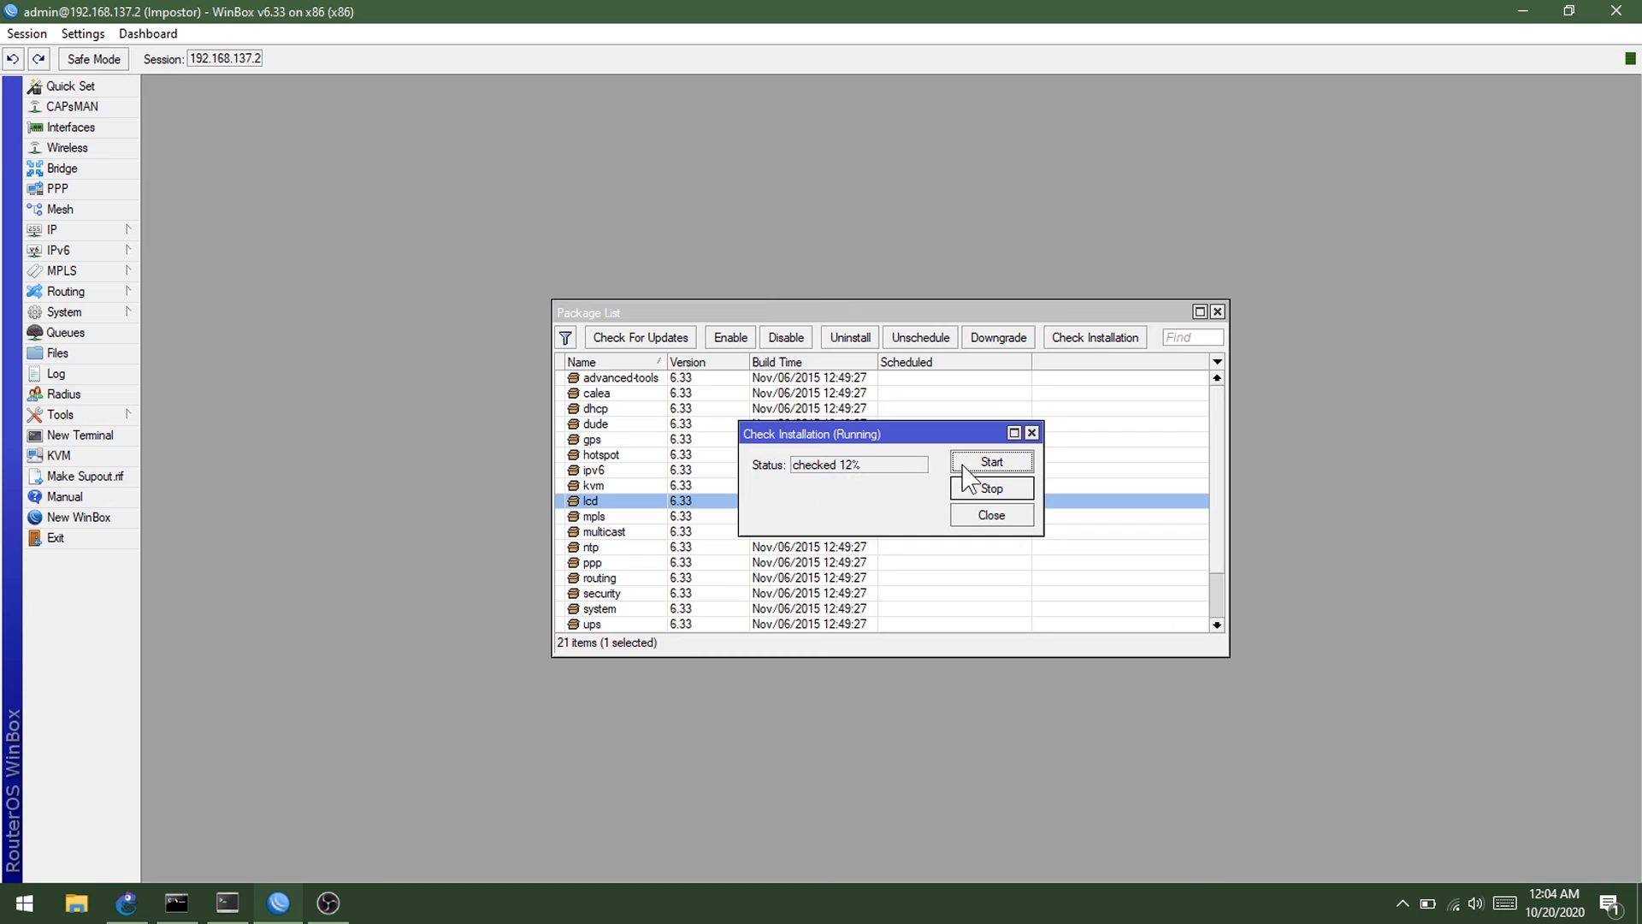
{"action": "left_click", "coordinate": [1031, 433]}
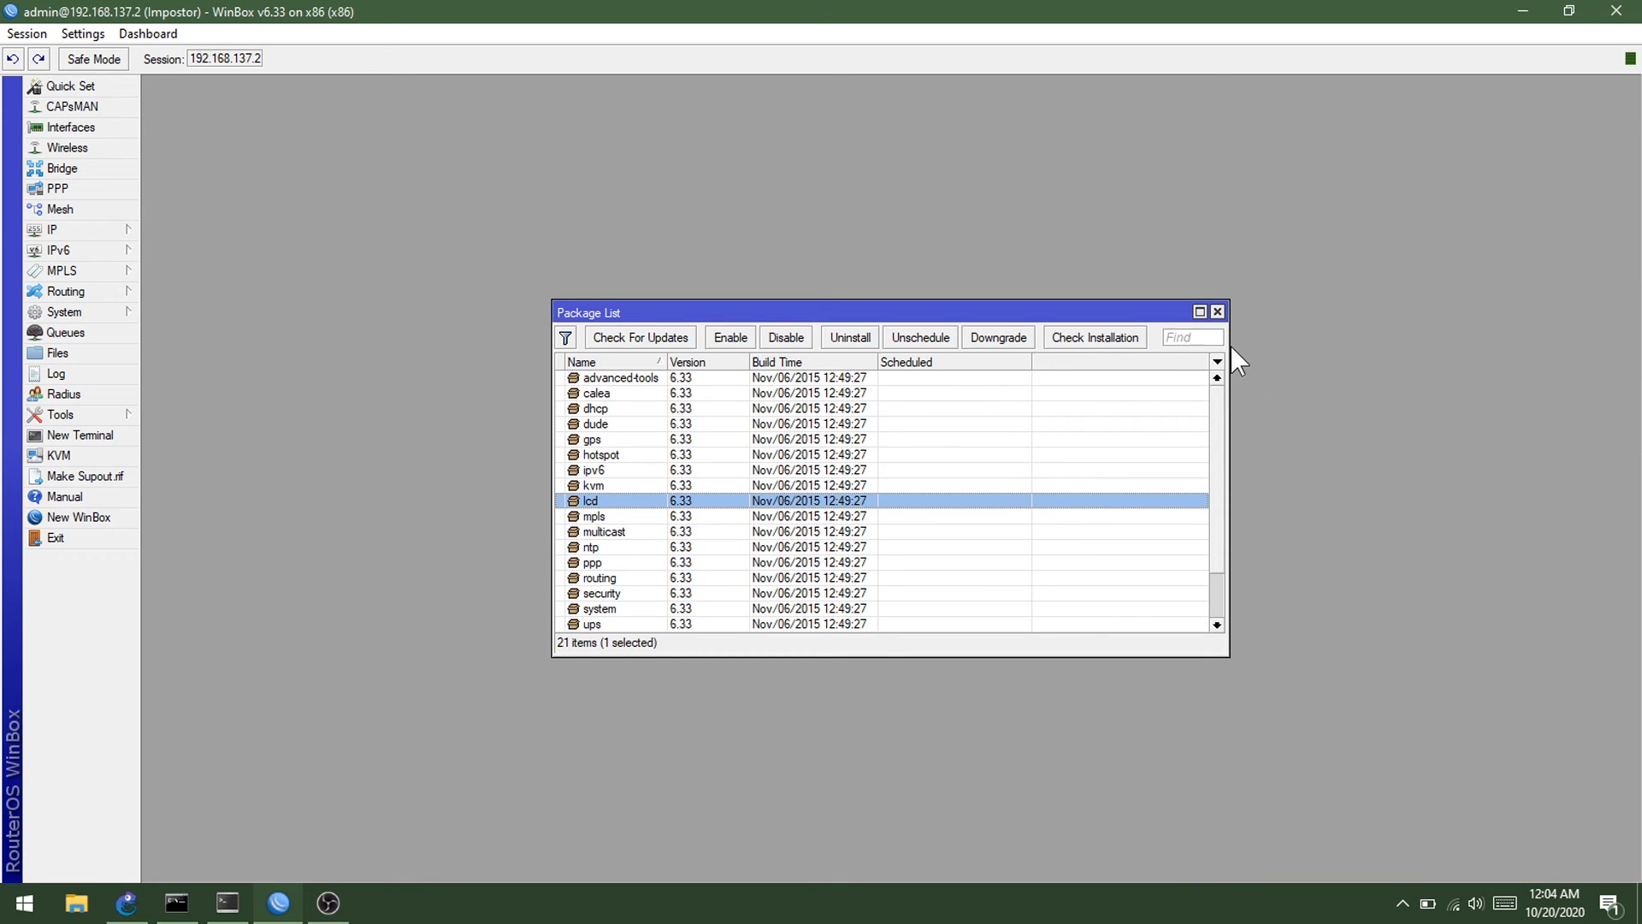
Look at the system and ipv6 package entries, and close the package list
{"action": "scroll", "coordinate": [681, 458], "scroll_direction": "down", "scroll_amount": 1}
{"action": "left_click", "coordinate": [730, 561]}
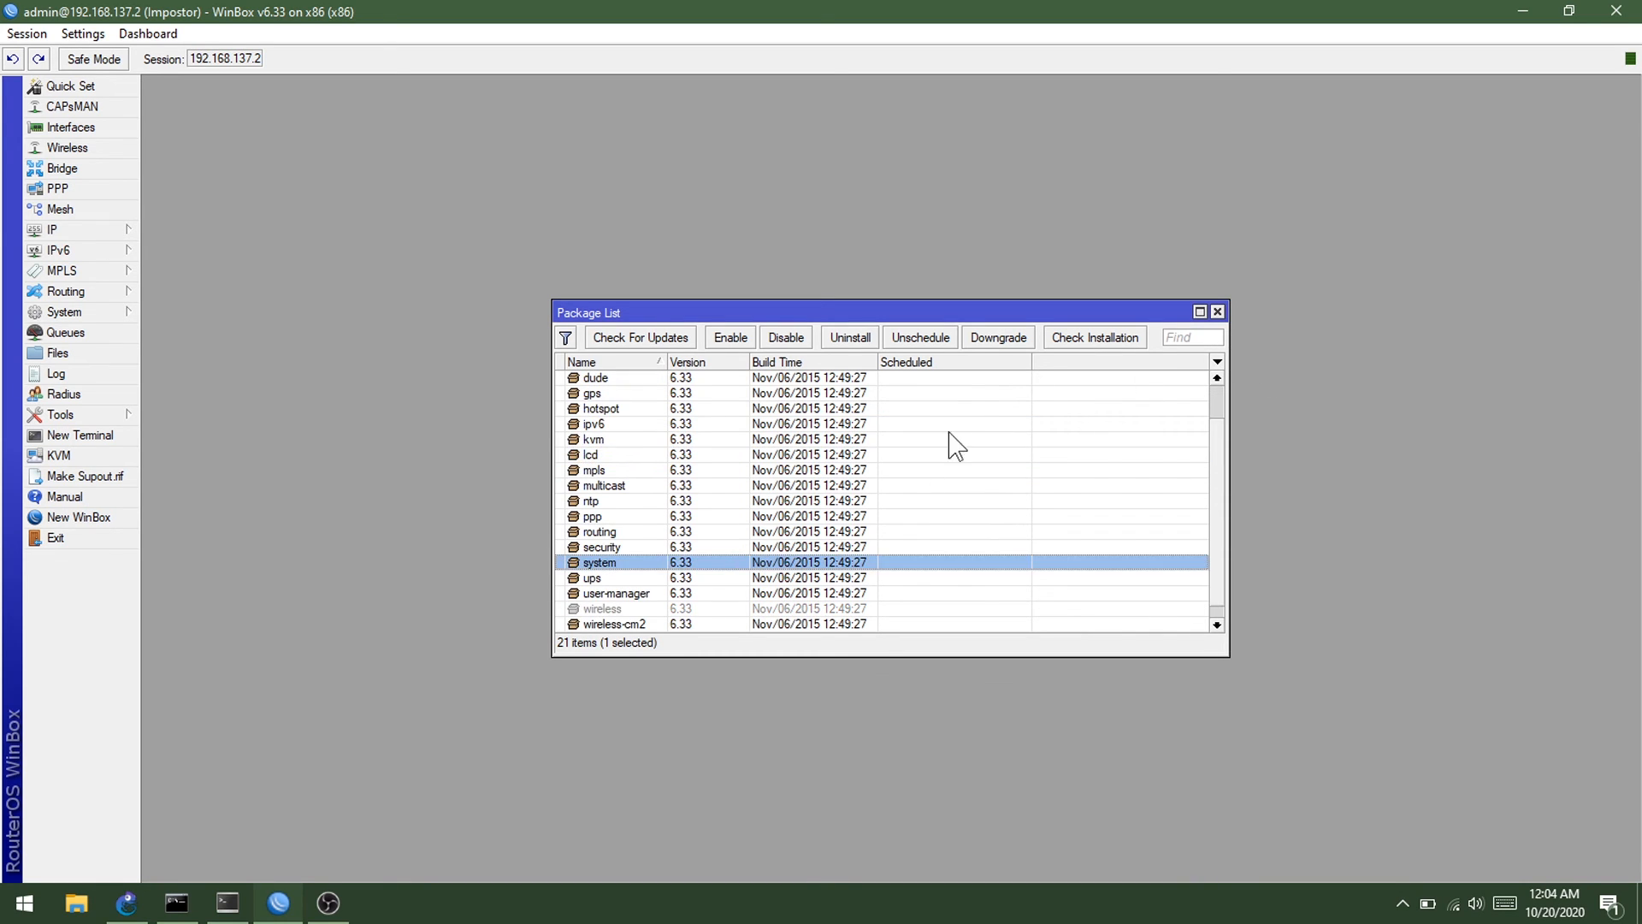
{"action": "left_click", "coordinate": [869, 423]}
{"action": "left_click", "coordinate": [1216, 312]}
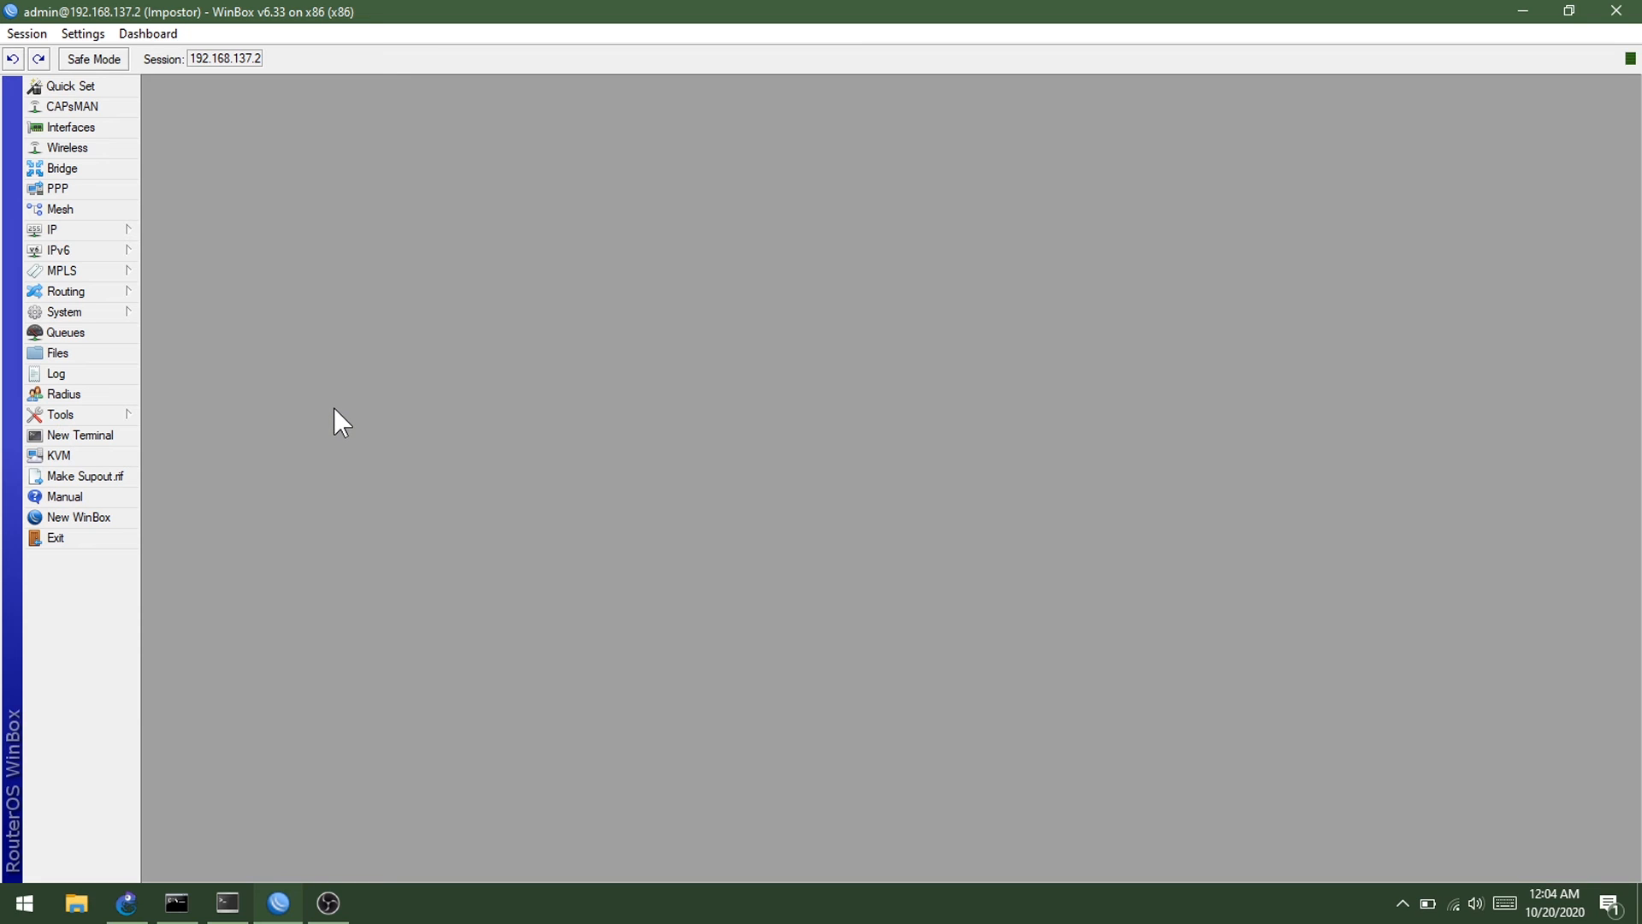
View the router's system resources, including uptime, memory, CPU and disk details, and close them
{"action": "left_click", "coordinate": [112, 315]}
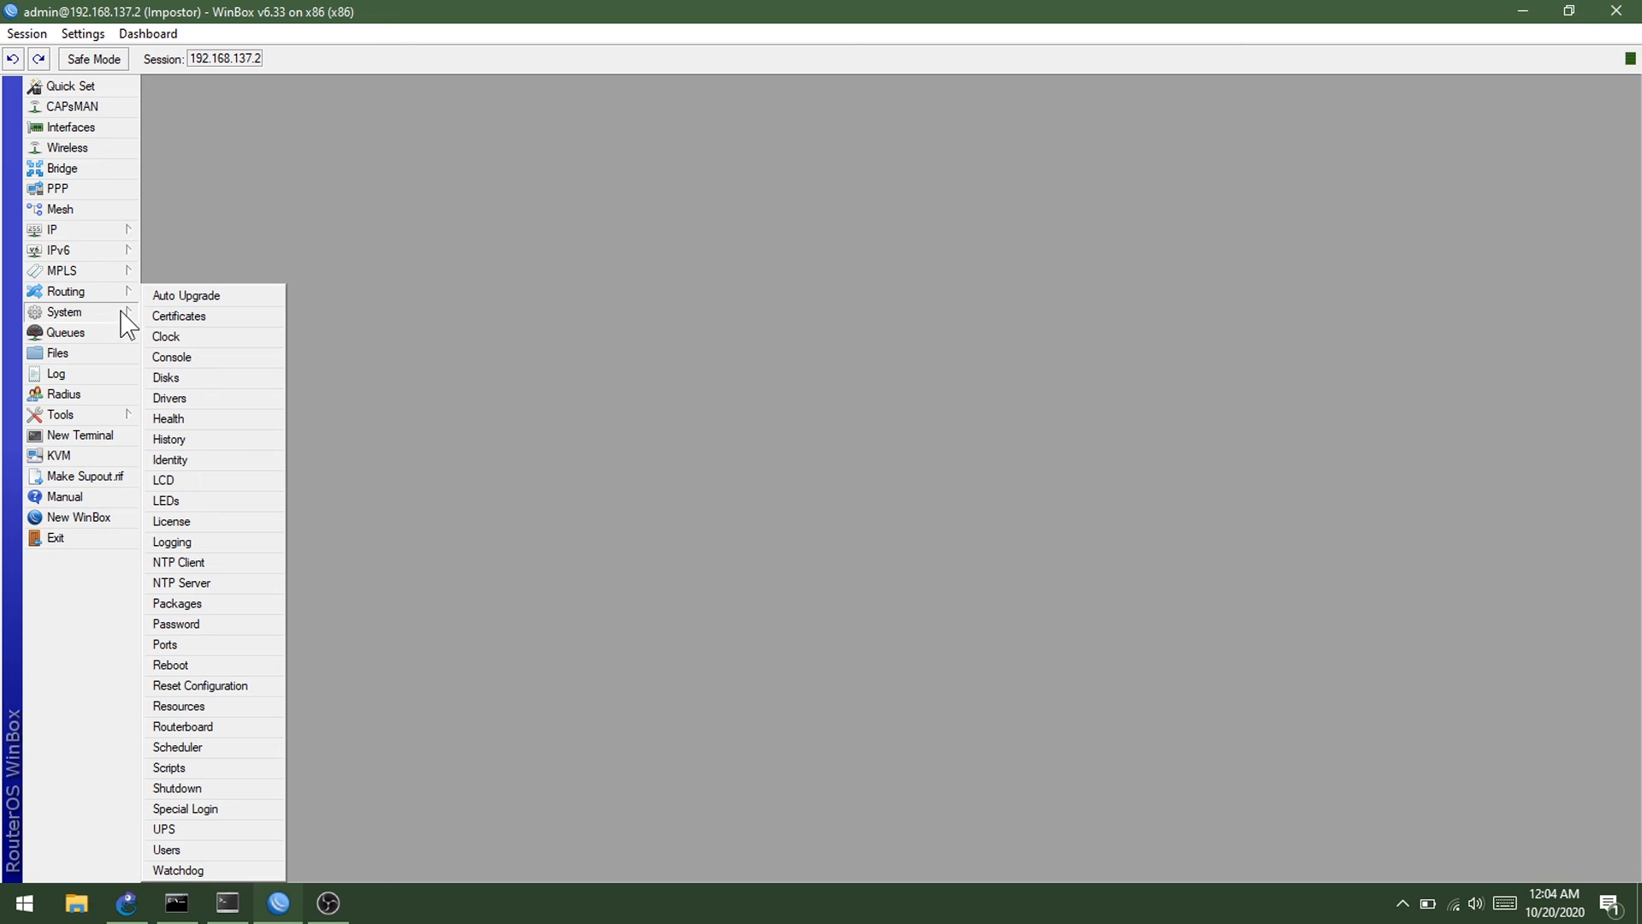
{"action": "left_click", "coordinate": [240, 706]}
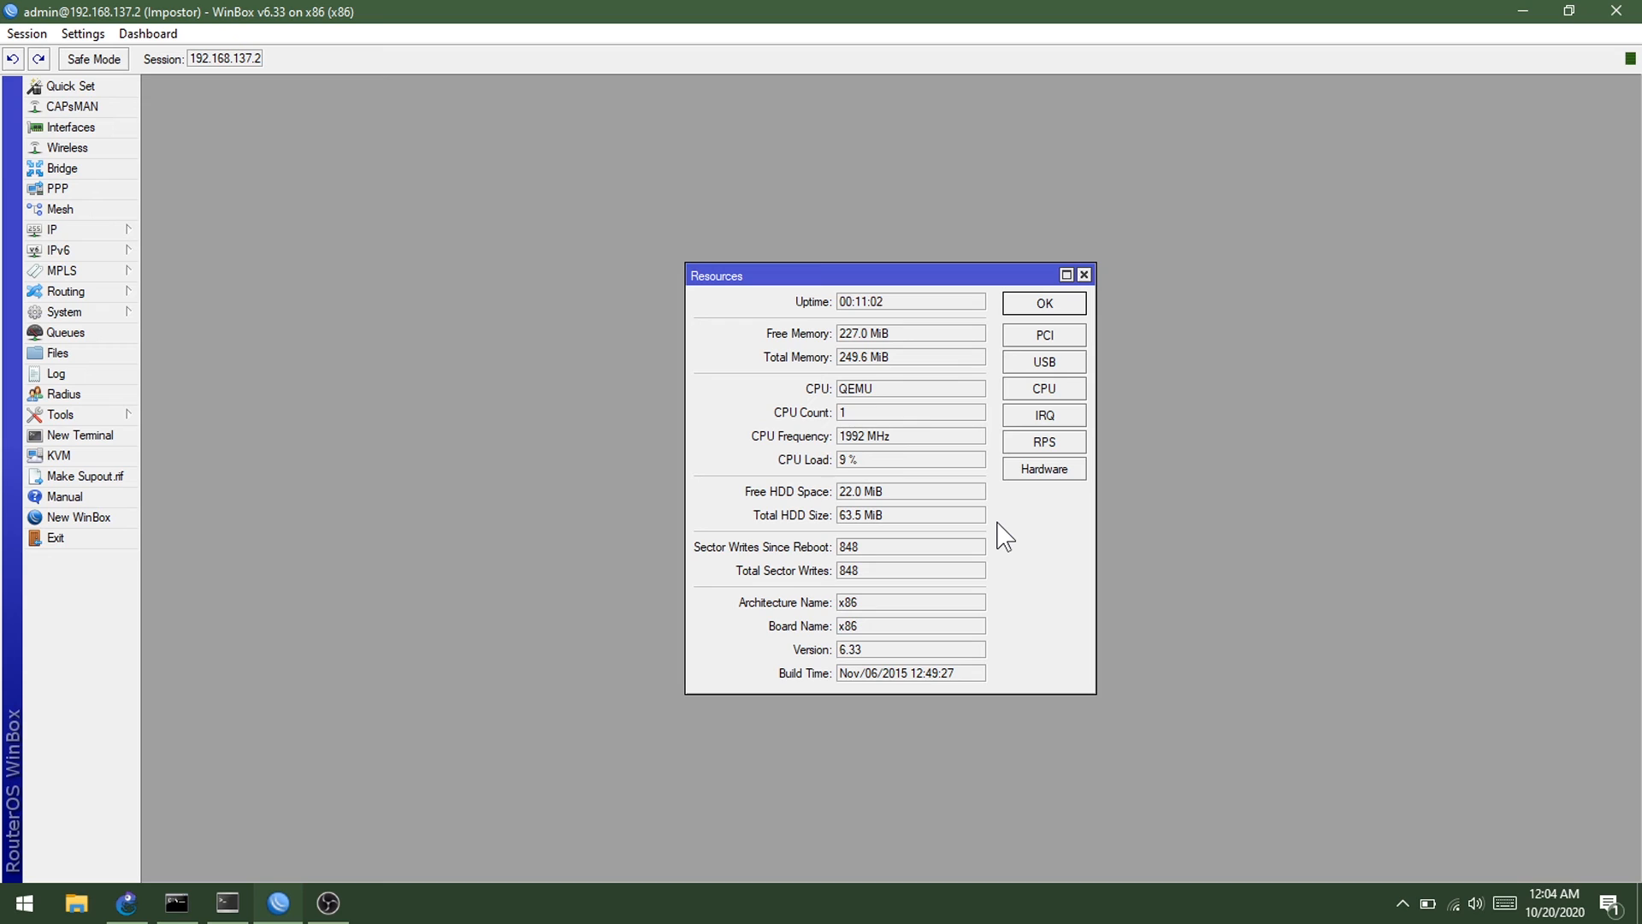
{"action": "left_click", "coordinate": [1083, 274]}
{"action": "left_click", "coordinate": [128, 313]}
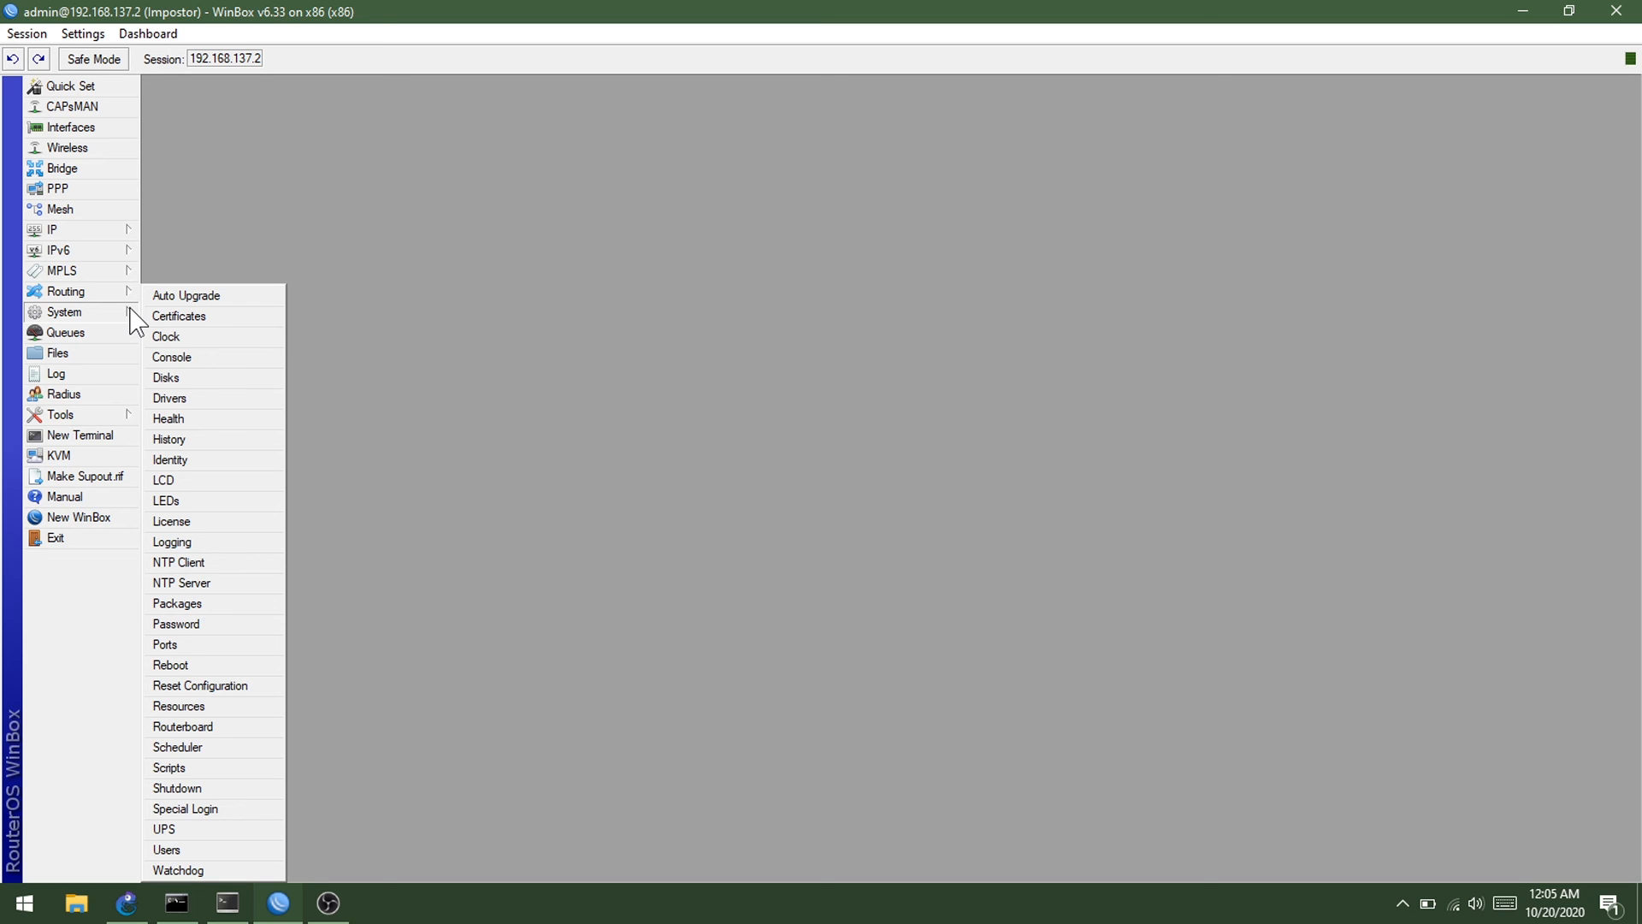
{"action": "left_click", "coordinate": [193, 196]}
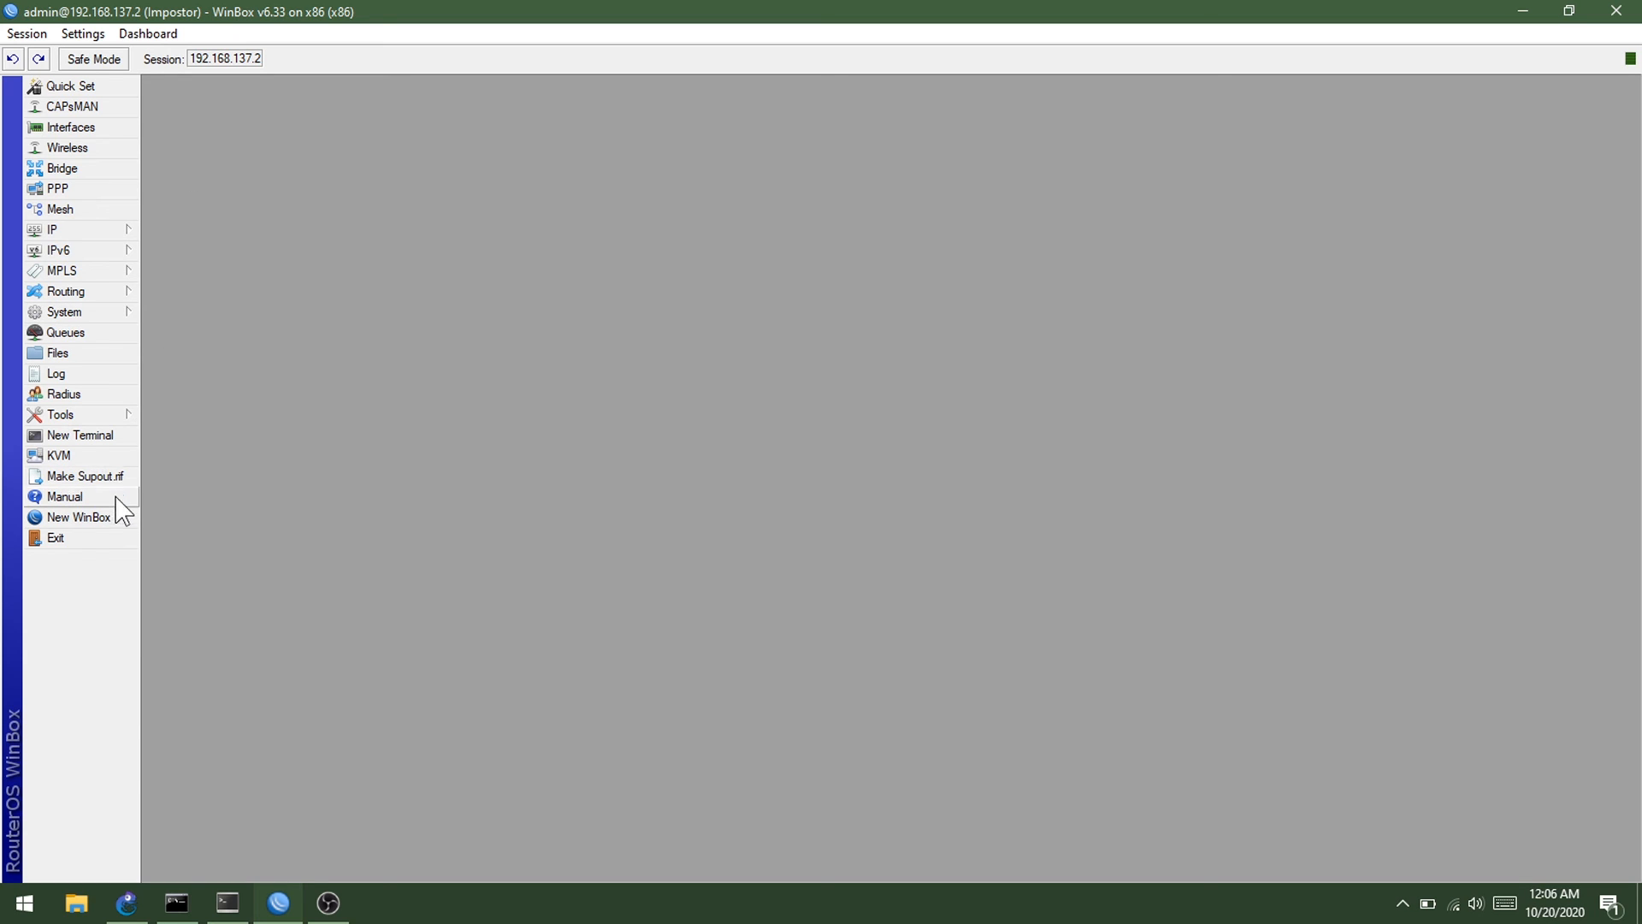
Open the router's file list, examine the skins and user-manager entries and the backup and restore options, and close it
{"action": "left_click", "coordinate": [107, 353]}
{"action": "left_click", "coordinate": [104, 352]}
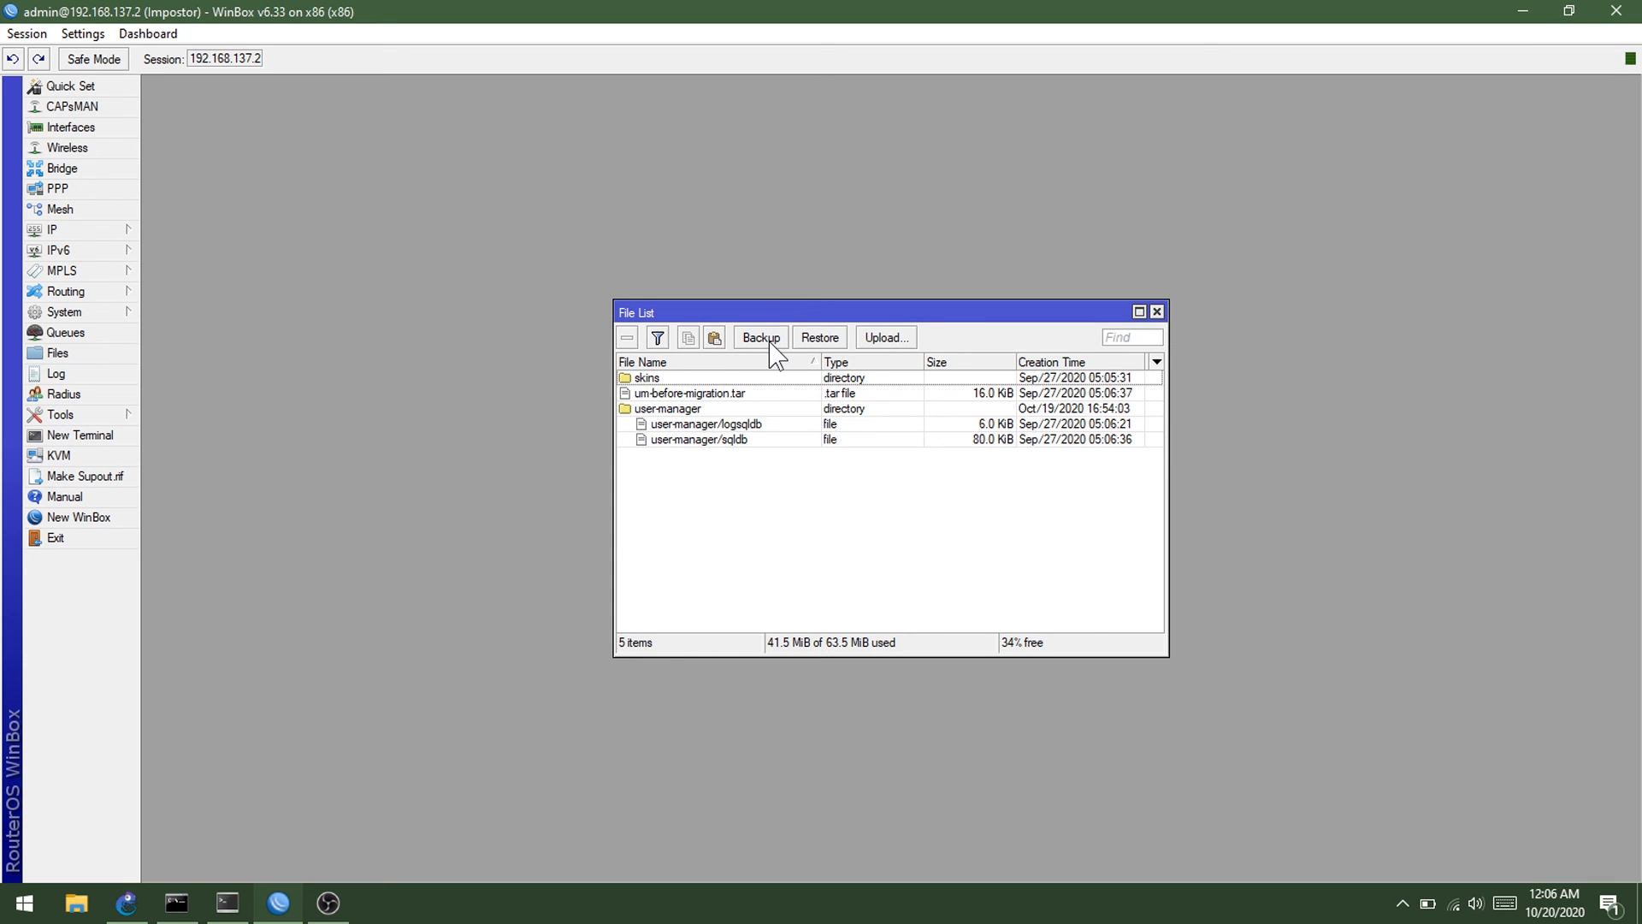
{"action": "left_click", "coordinate": [836, 378]}
{"action": "left_click", "coordinate": [813, 439]}
{"action": "left_click", "coordinate": [816, 409]}
{"action": "left_click", "coordinate": [829, 379]}
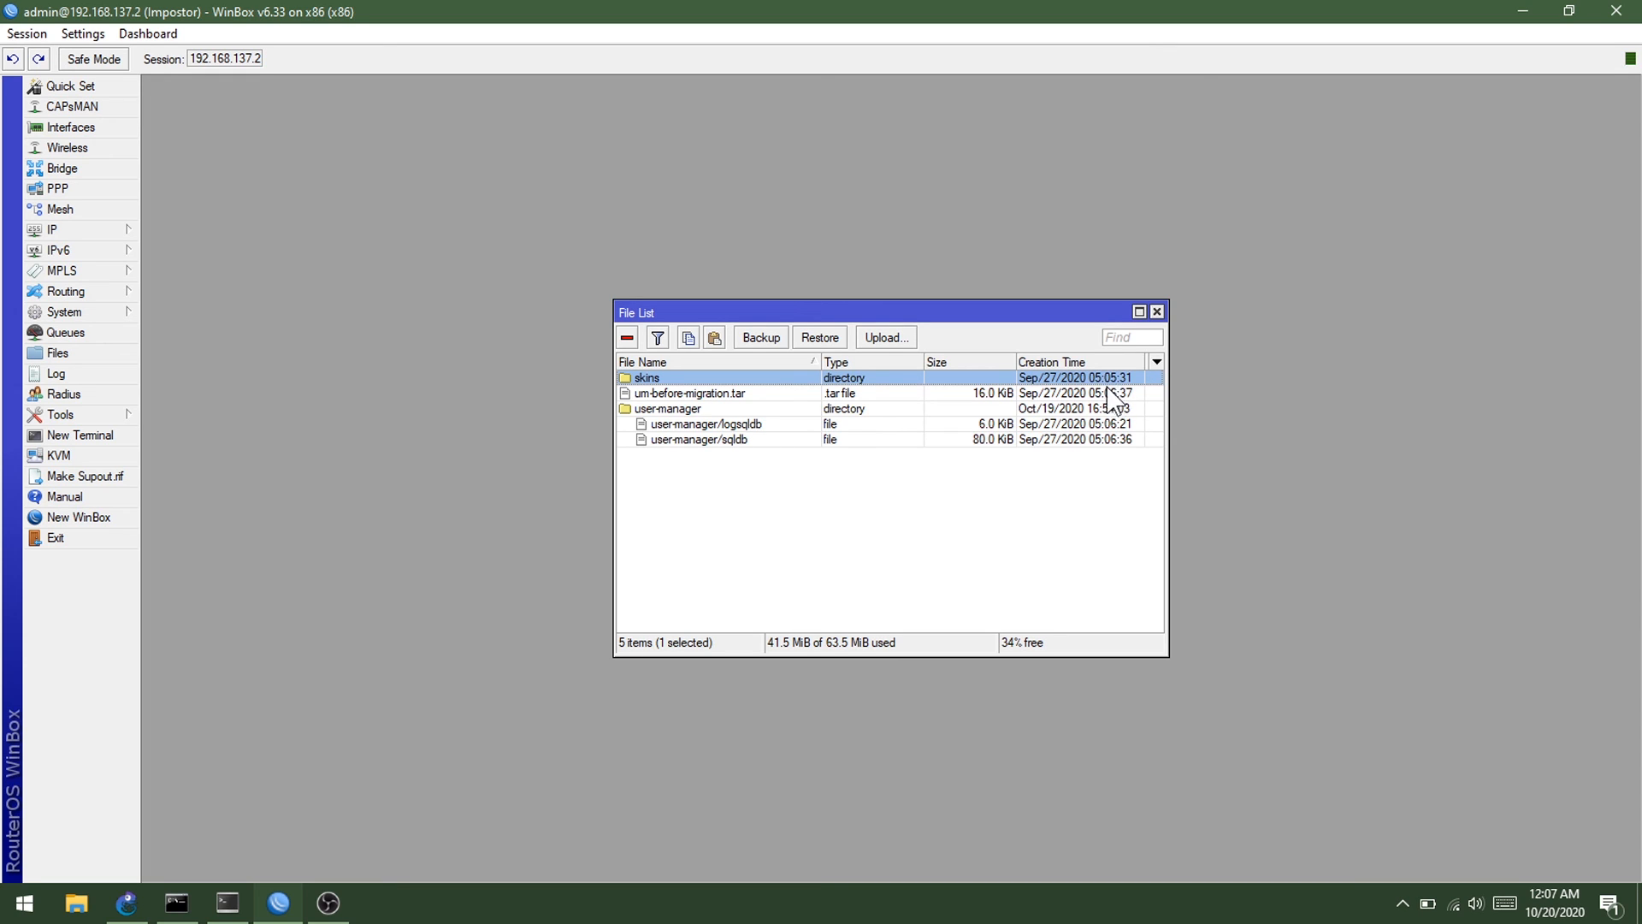
{"action": "left_click", "coordinate": [812, 470]}
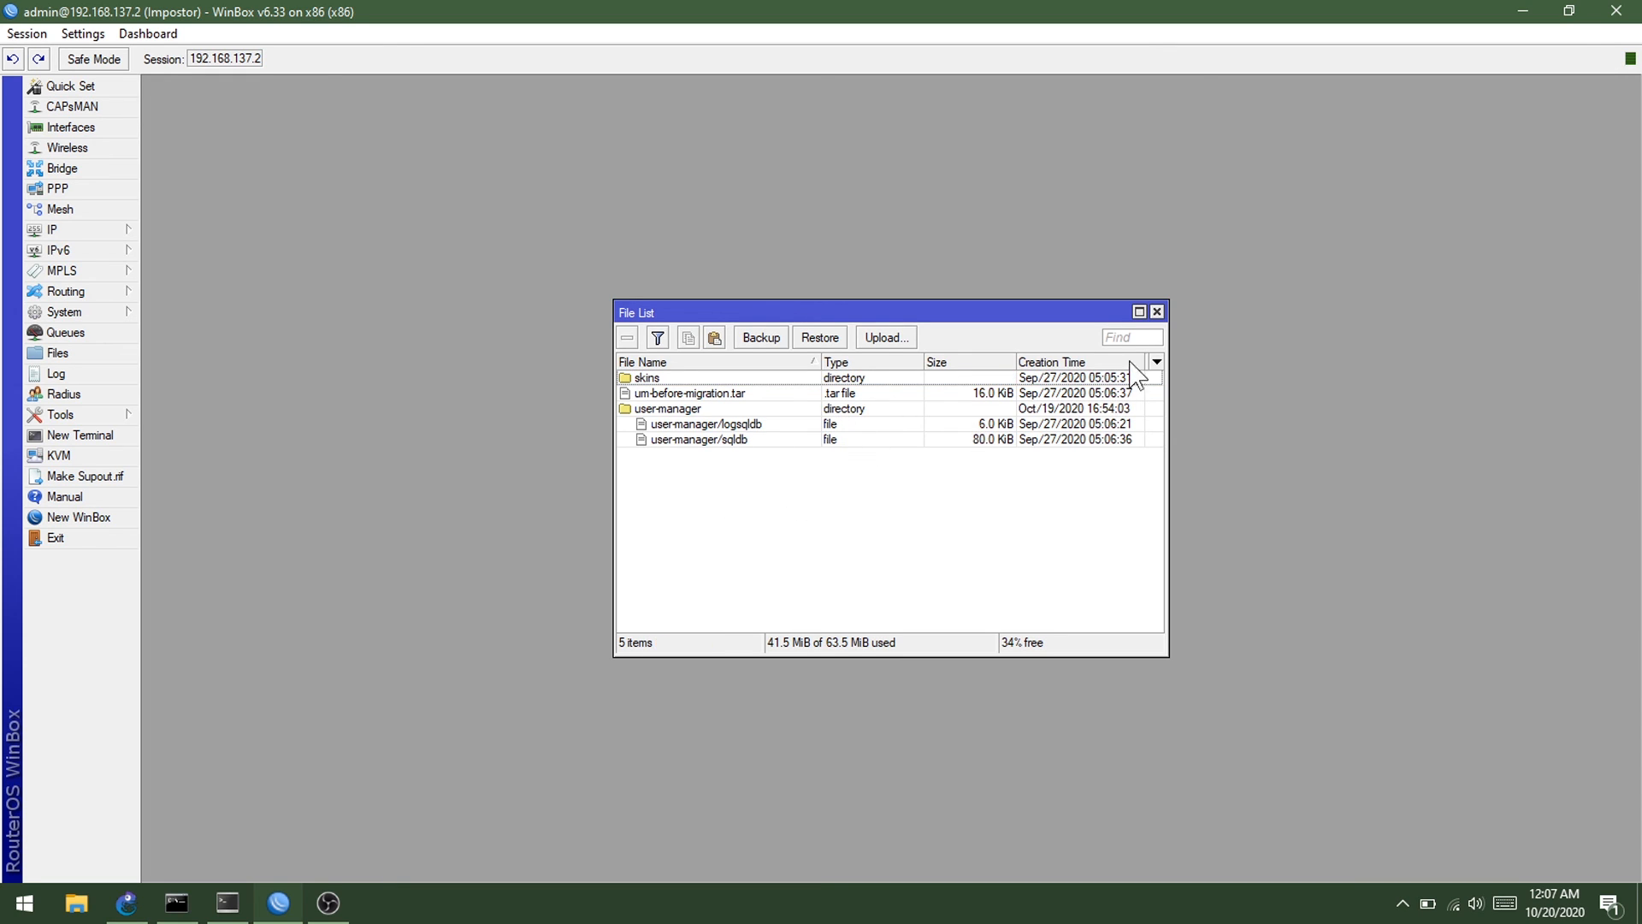
{"action": "left_click", "coordinate": [1159, 313]}
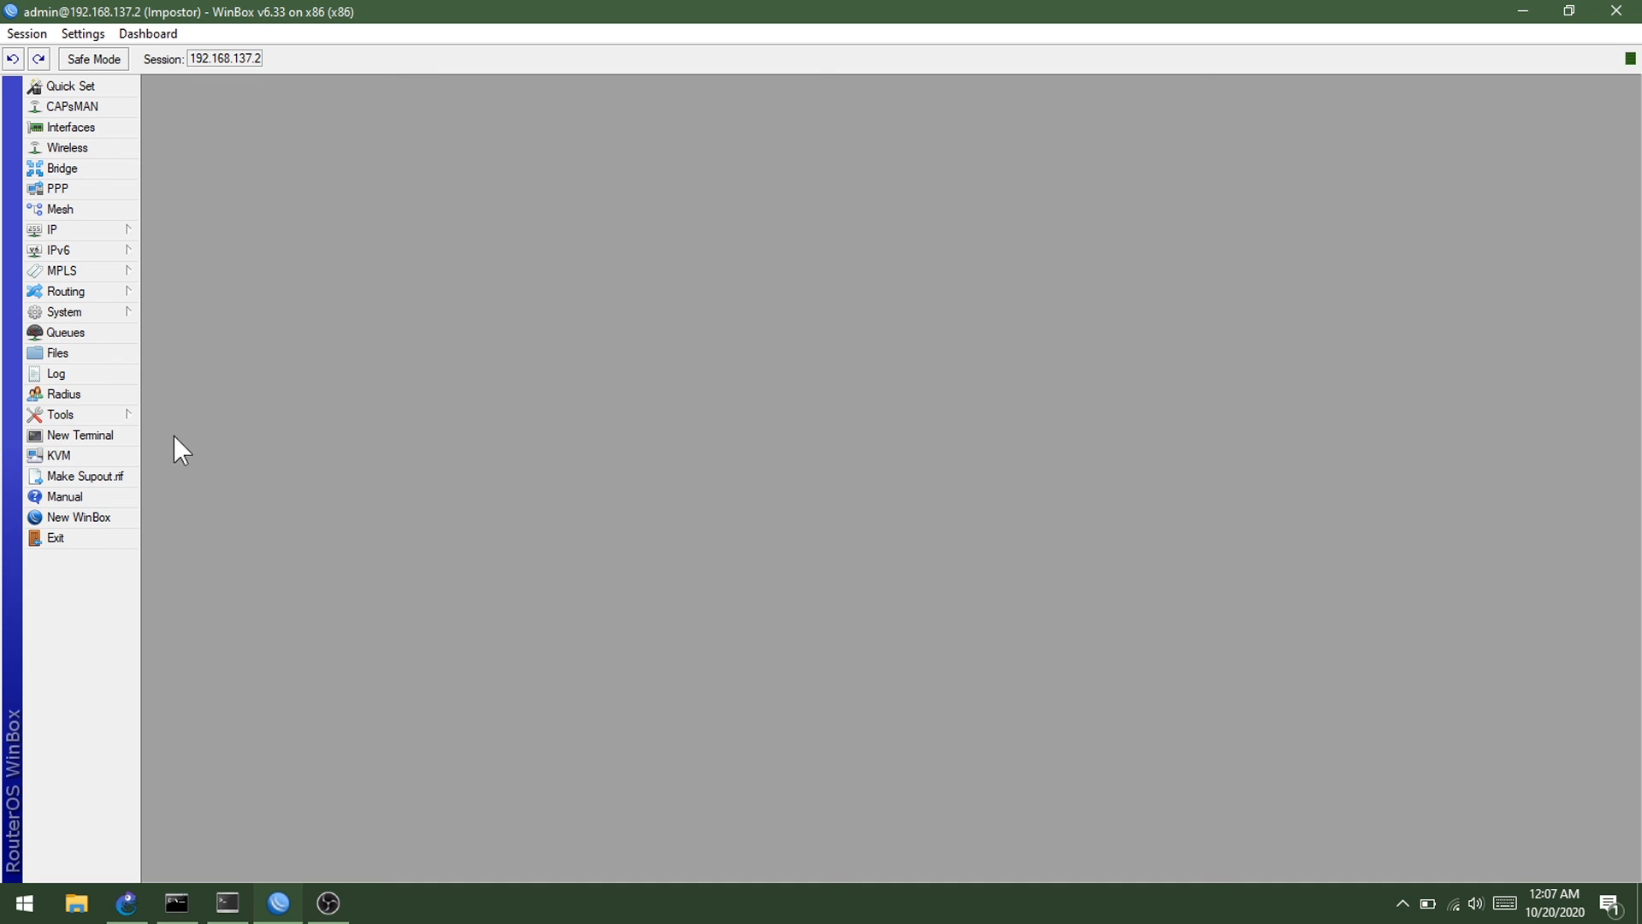
Open a router terminal, enter the text "ip address export file=" at the command prompt, and close the terminal
{"action": "left_click", "coordinate": [138, 434]}
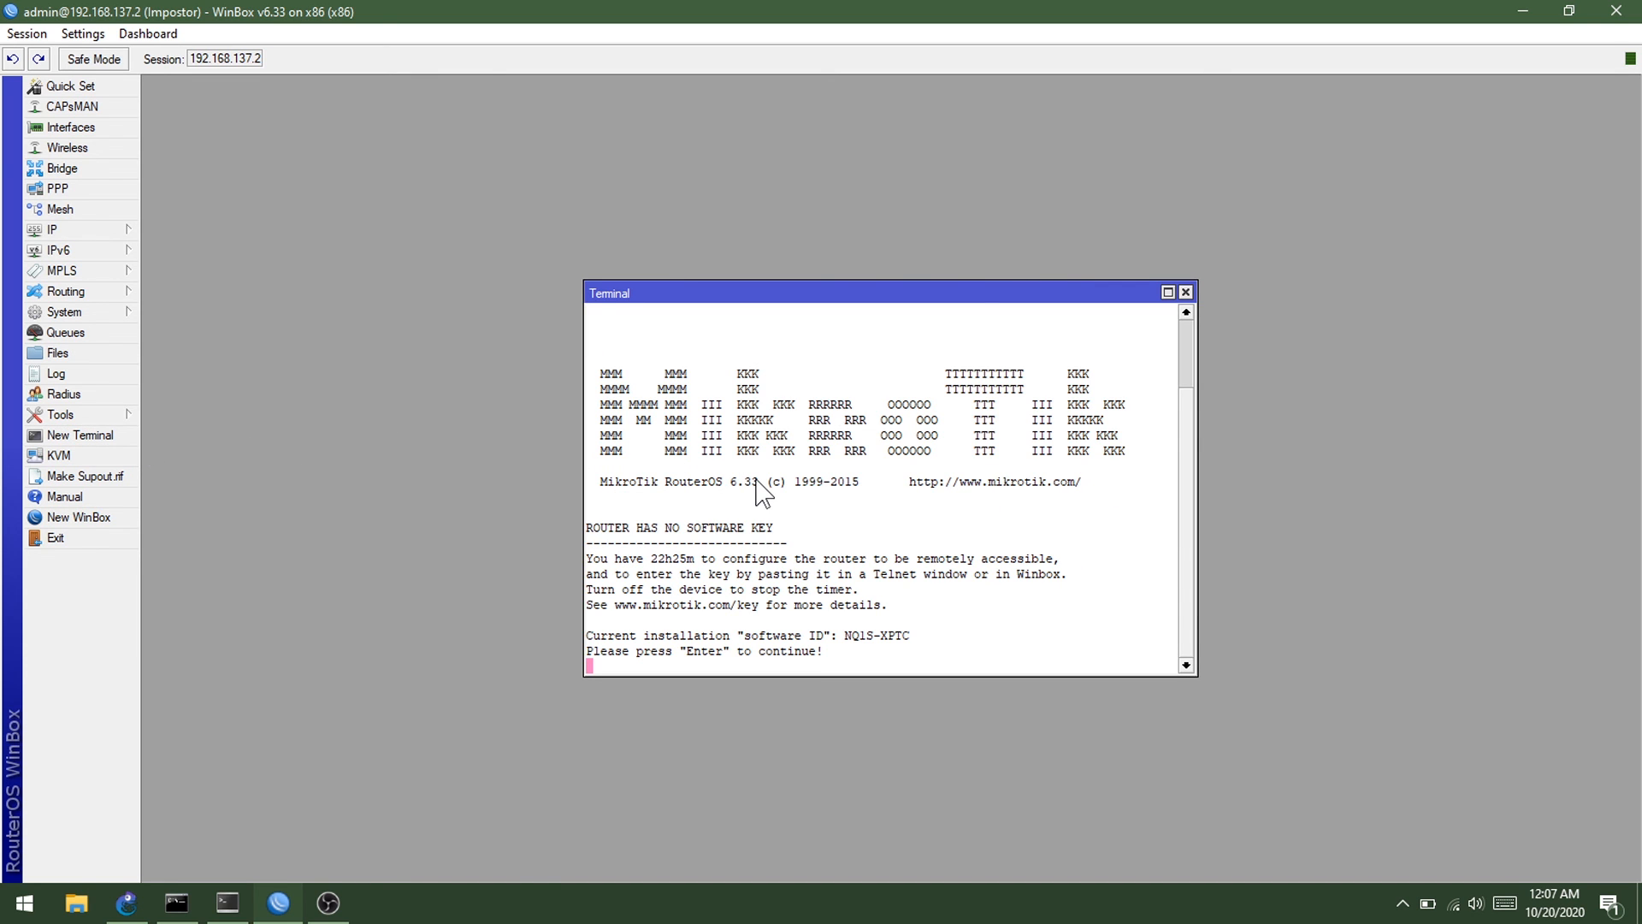
{"action": "key", "text": "Return"}
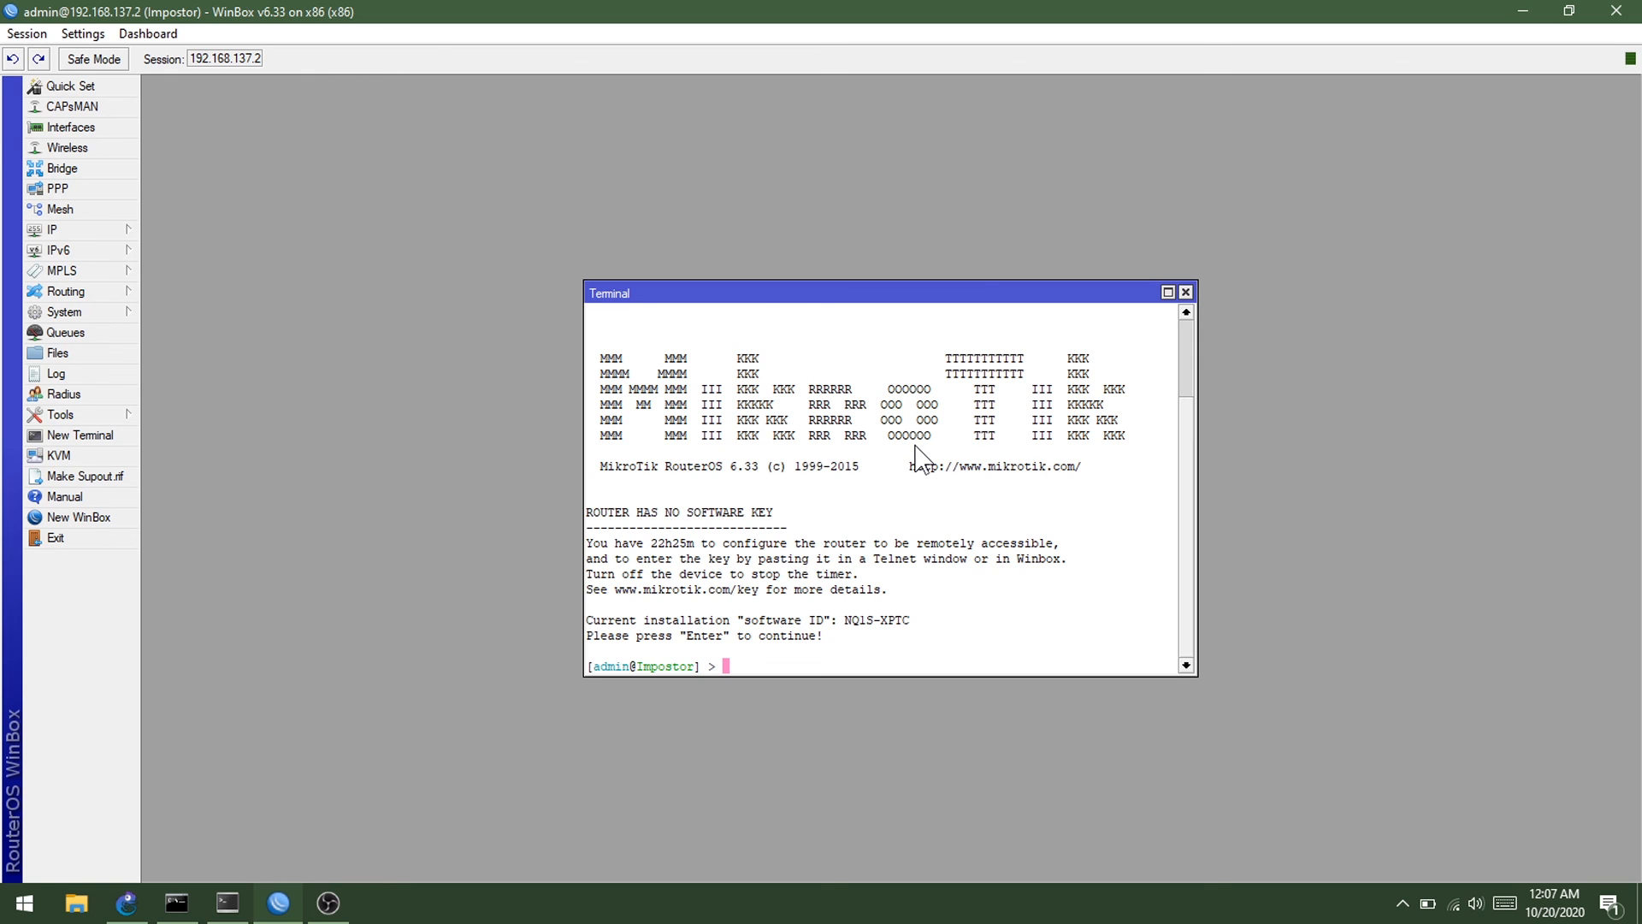
{"action": "type", "text": "ip address export file="}
{"action": "left_click", "coordinate": [1186, 293]}
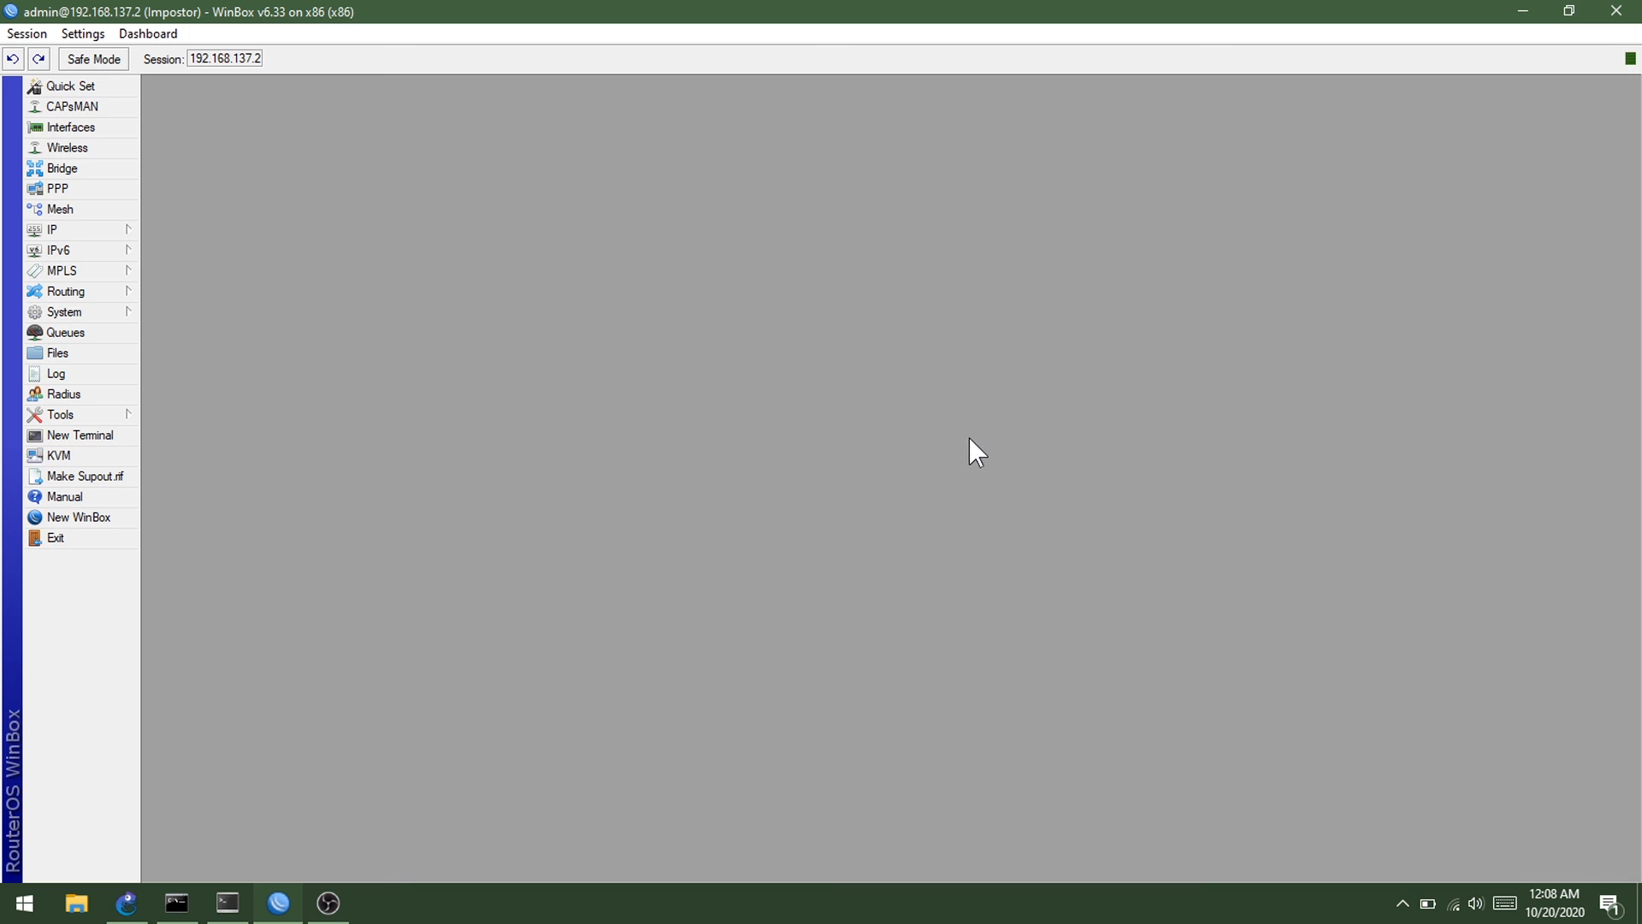